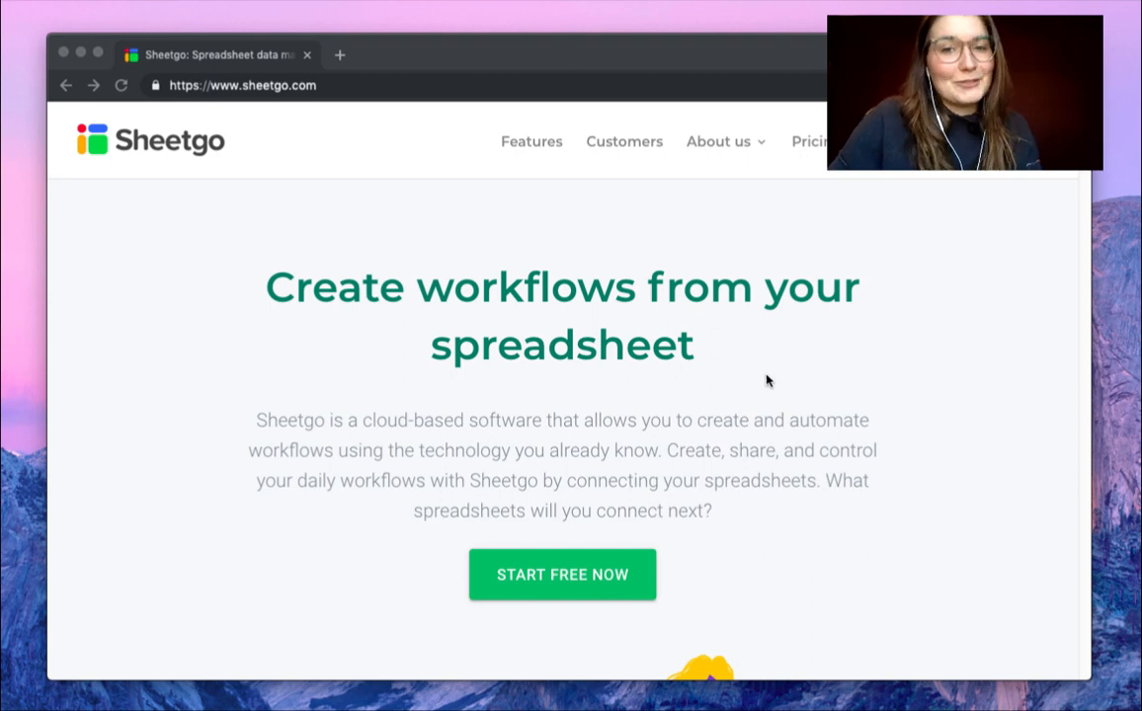
Look through the ready-made workflow templates on the Sheetgo homepage and open the full template collection
scroll(767, 410, down, 5)
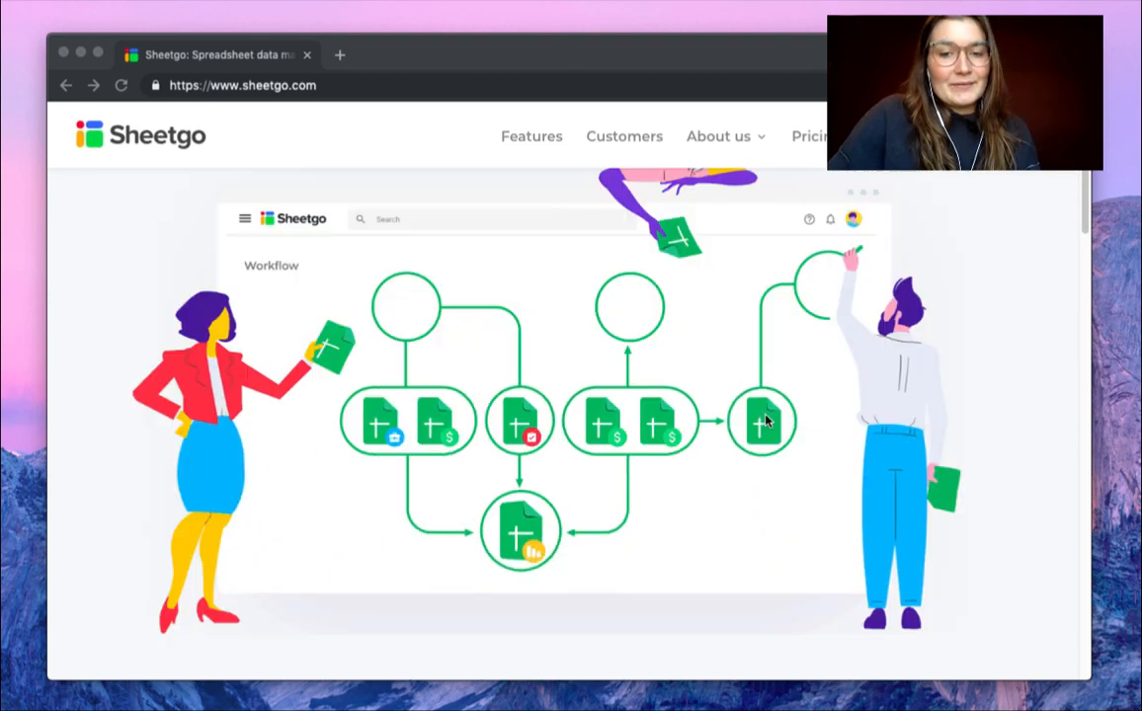
scroll(768, 420, up, 1)
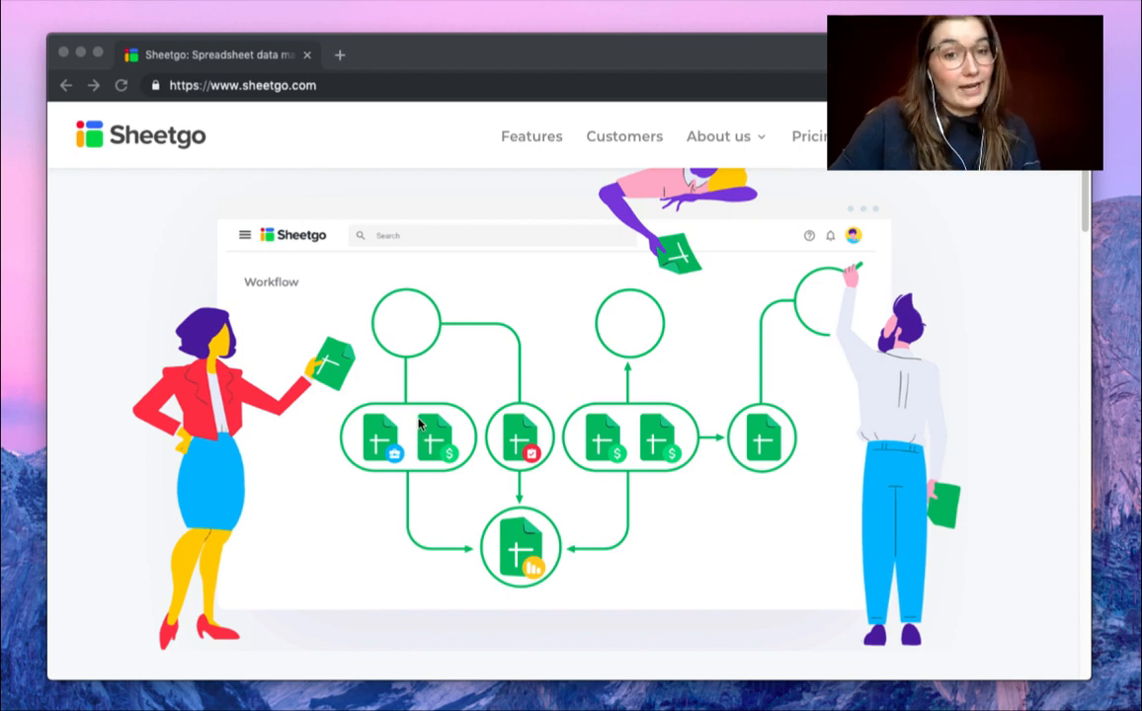
scroll(442, 435, down, 10)
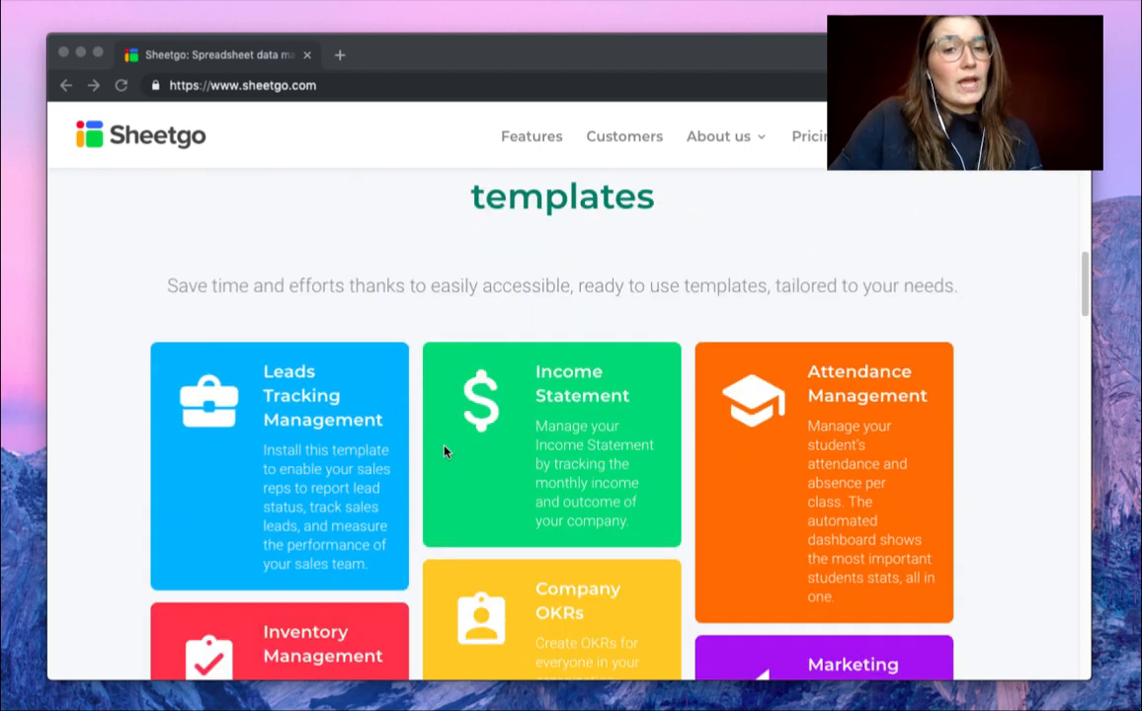
scroll(444, 452, down, 1)
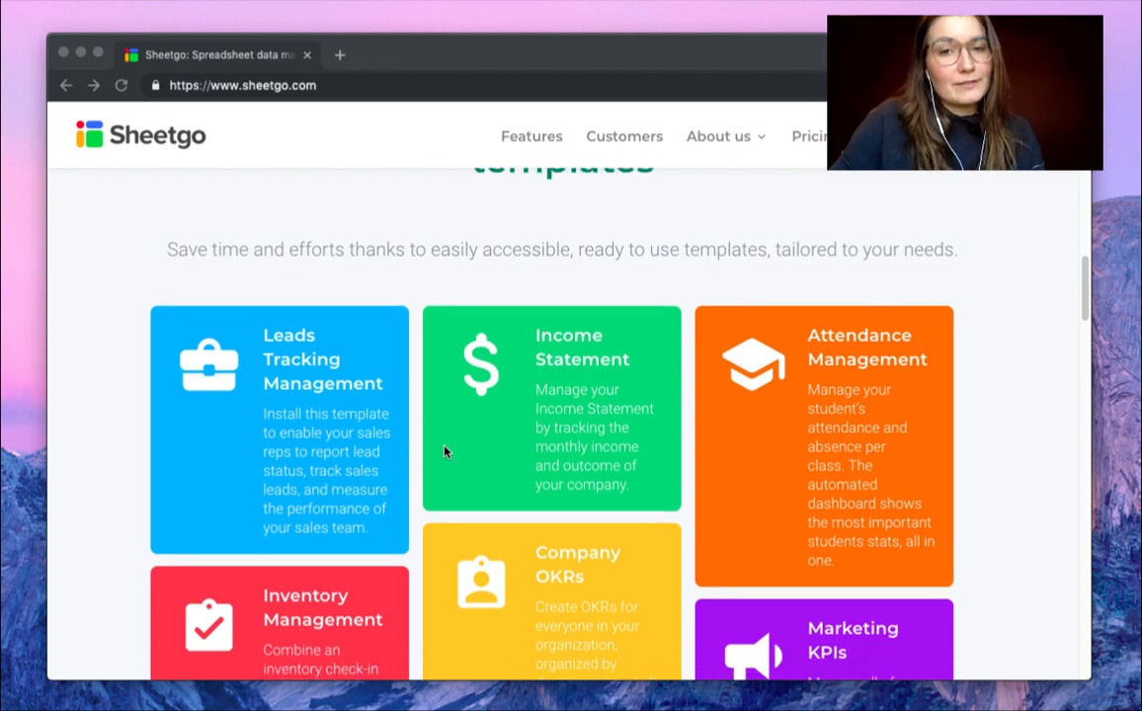
scroll(441, 448, down, 1)
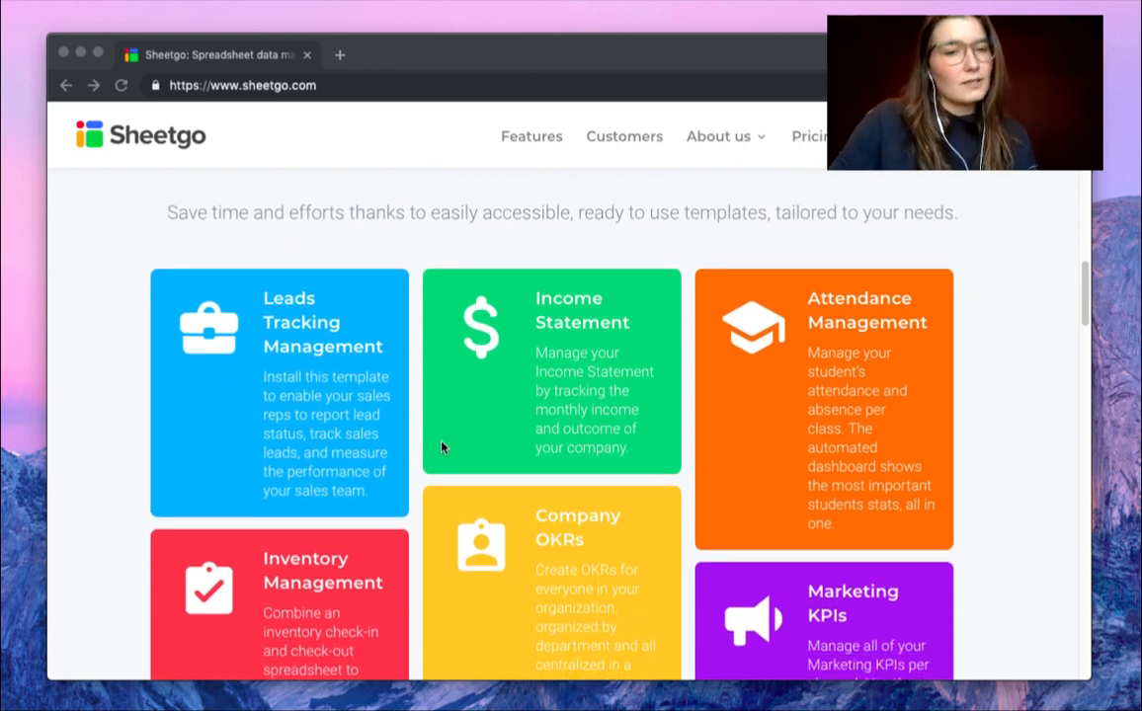
scroll(442, 448, down, 1)
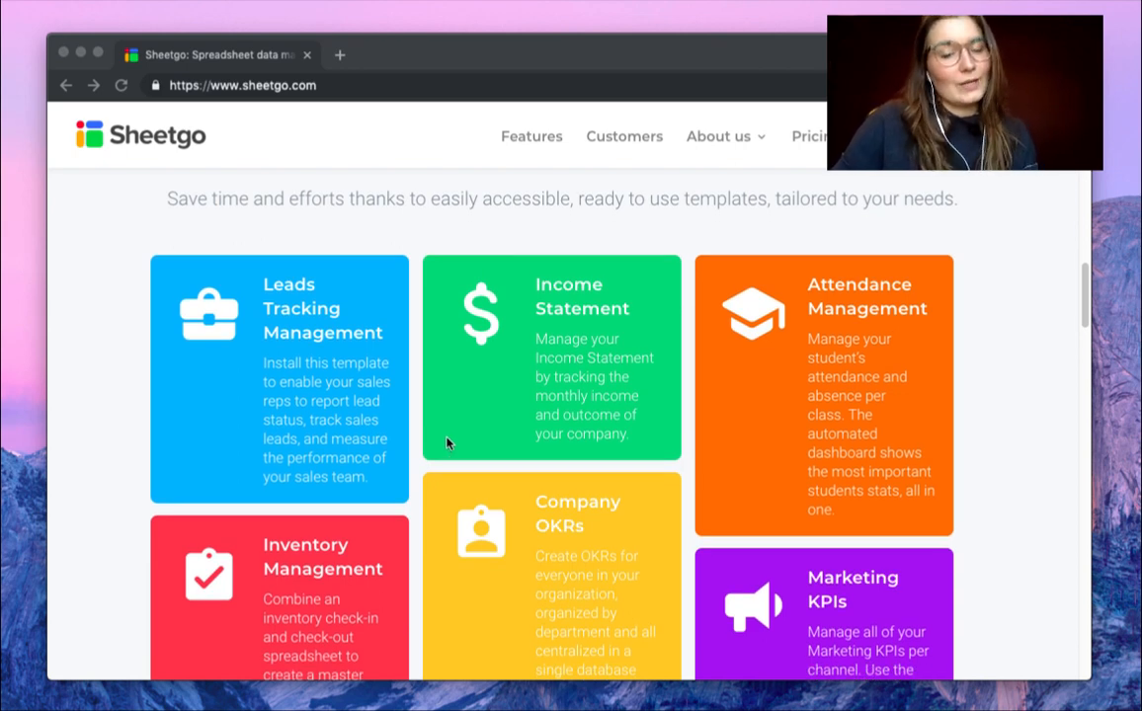
scroll(726, 438, down, 8)
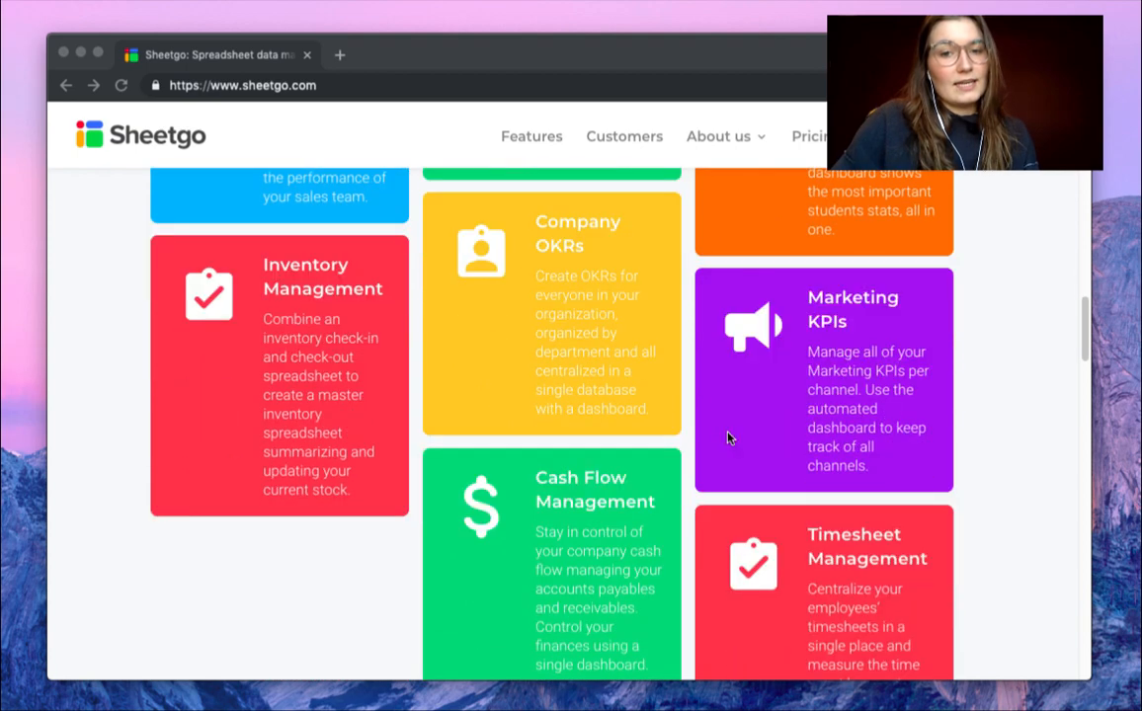
scroll(726, 438, down, 4)
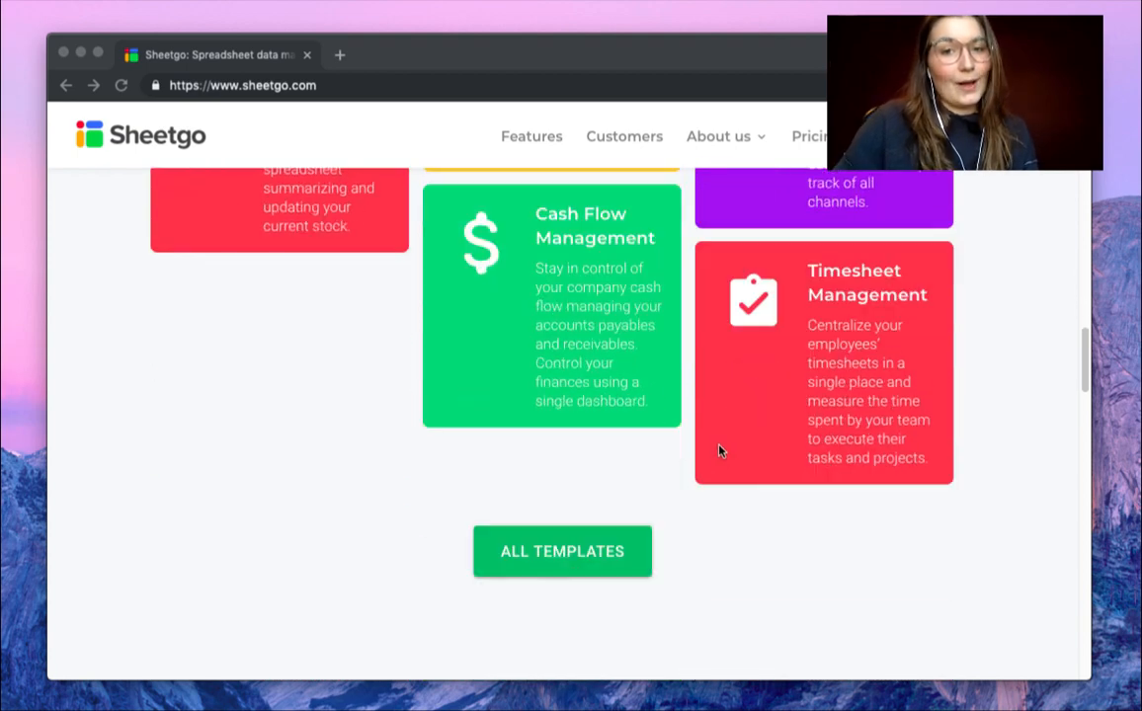
click(563, 545)
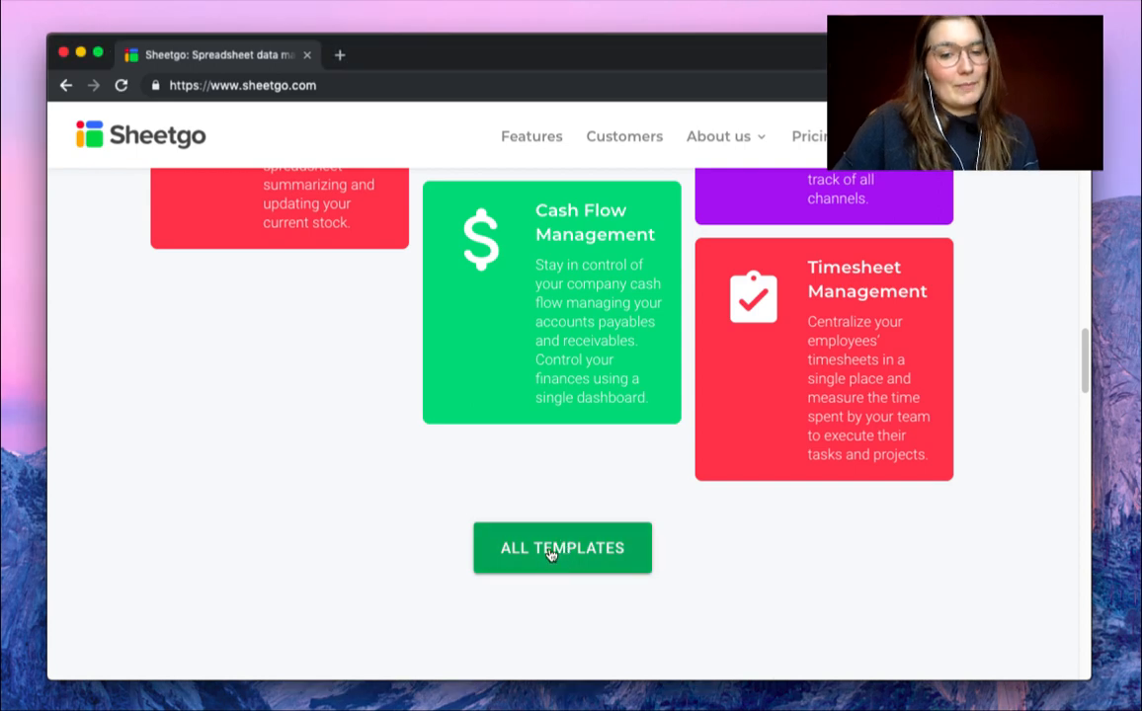
click(563, 546)
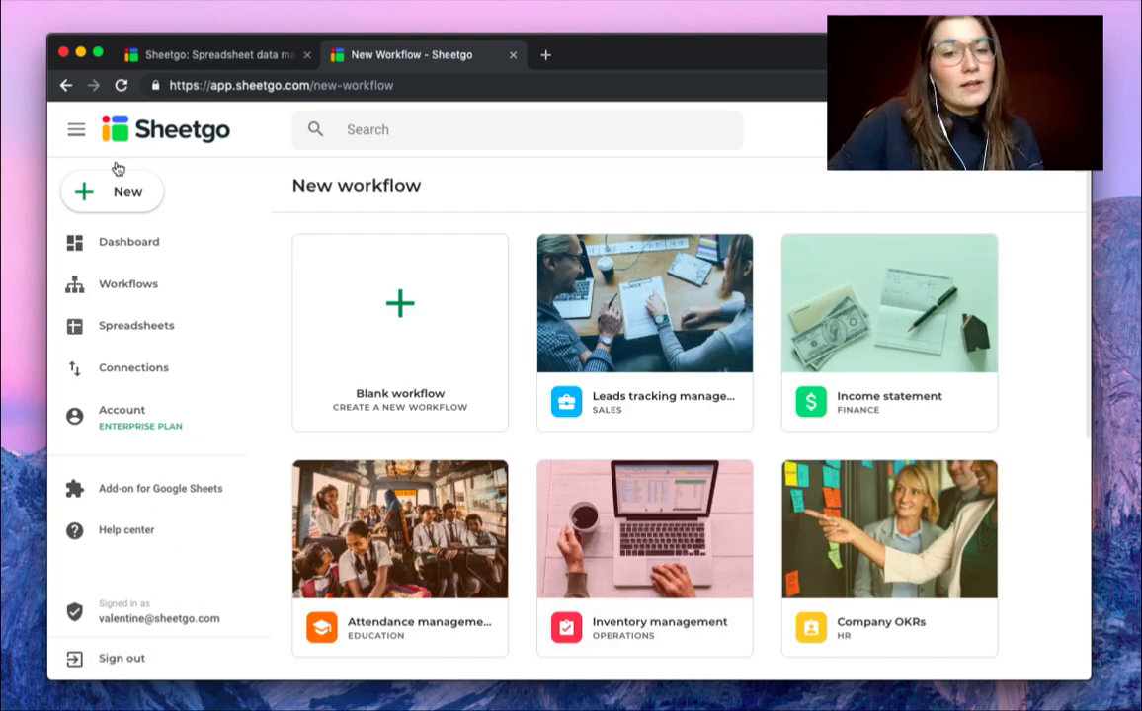
Open the dashboard, render the network view of all connected spreadsheets, and examine it up close and from afar
click(168, 243)
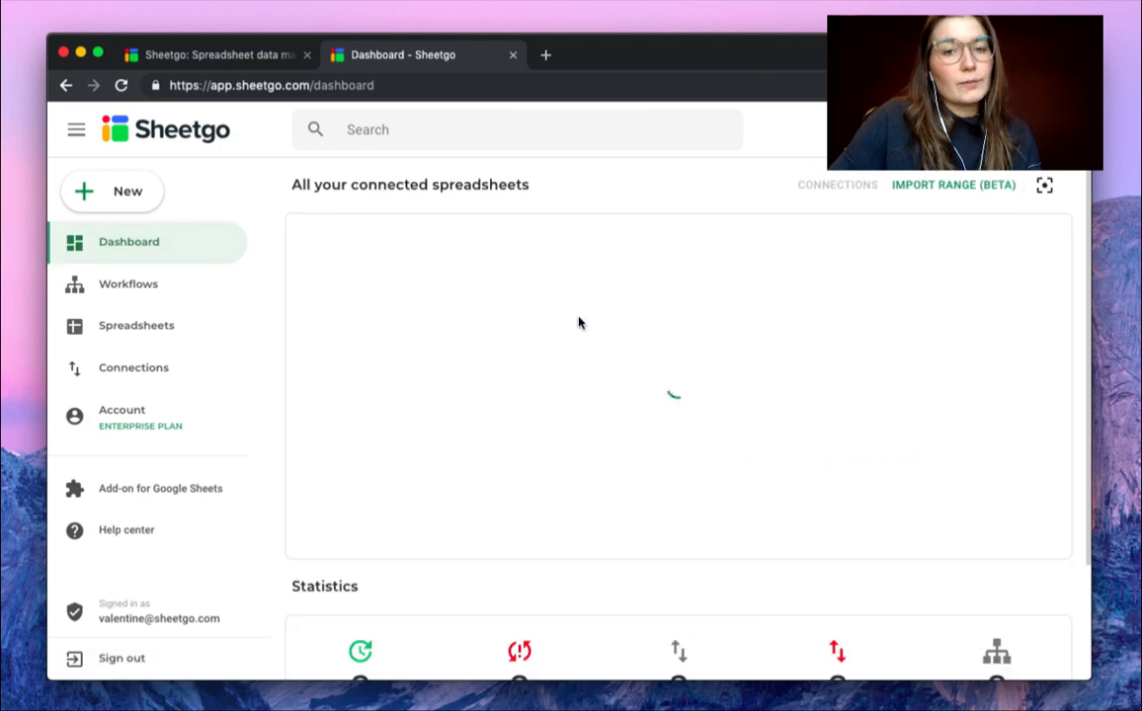
scroll(576, 324, down, 3)
scroll(569, 380, up, 2)
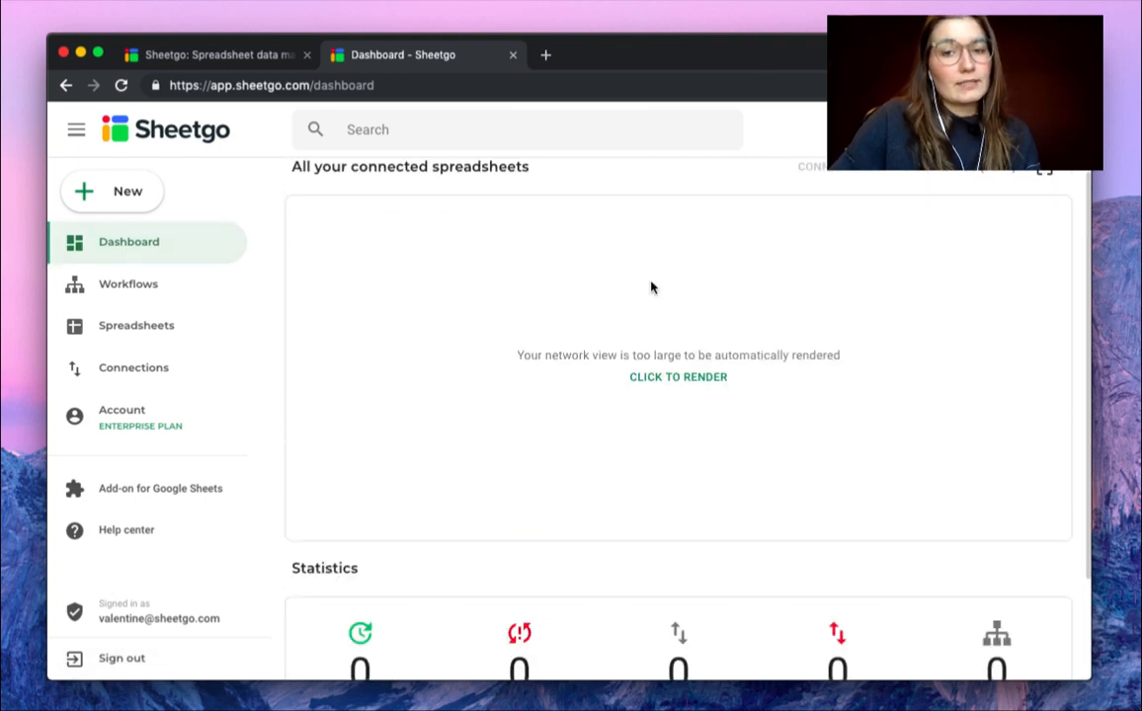
click(687, 388)
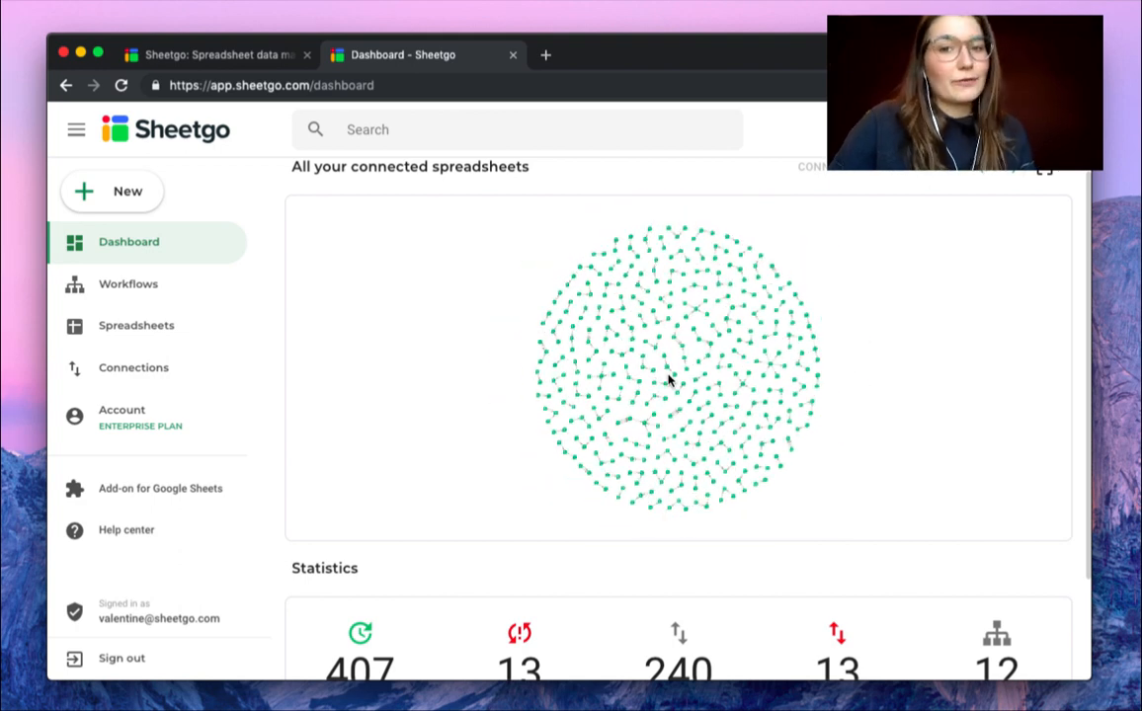
scroll(667, 376, up, 10)
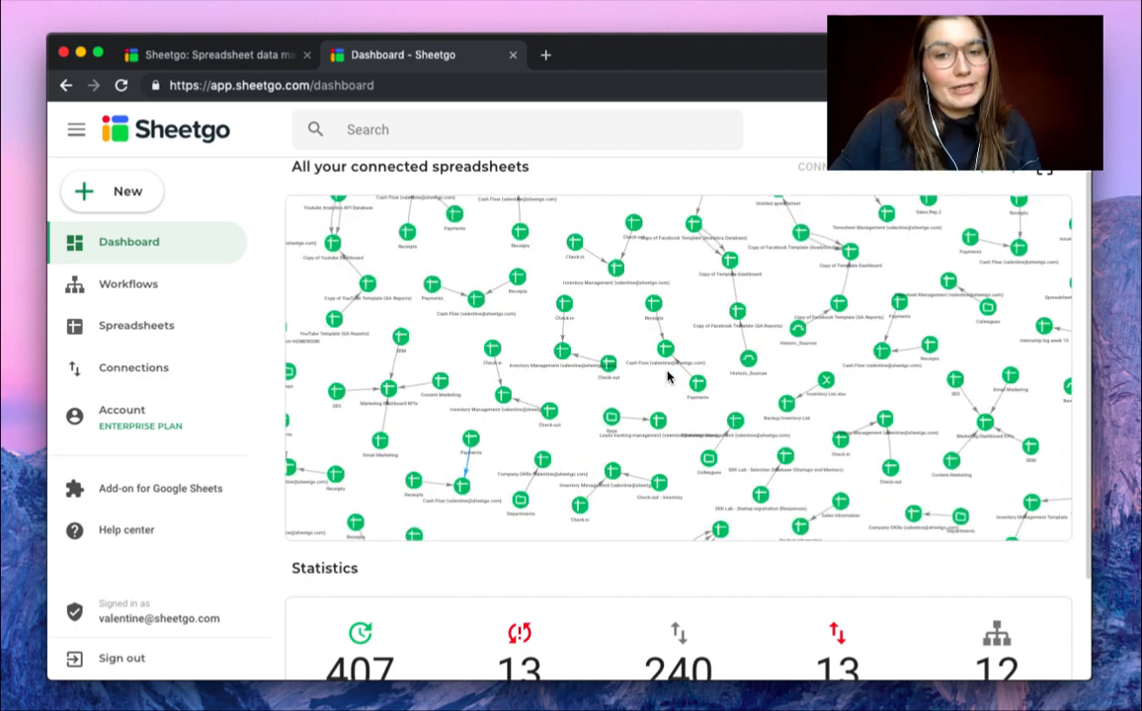
scroll(668, 376, down, 10)
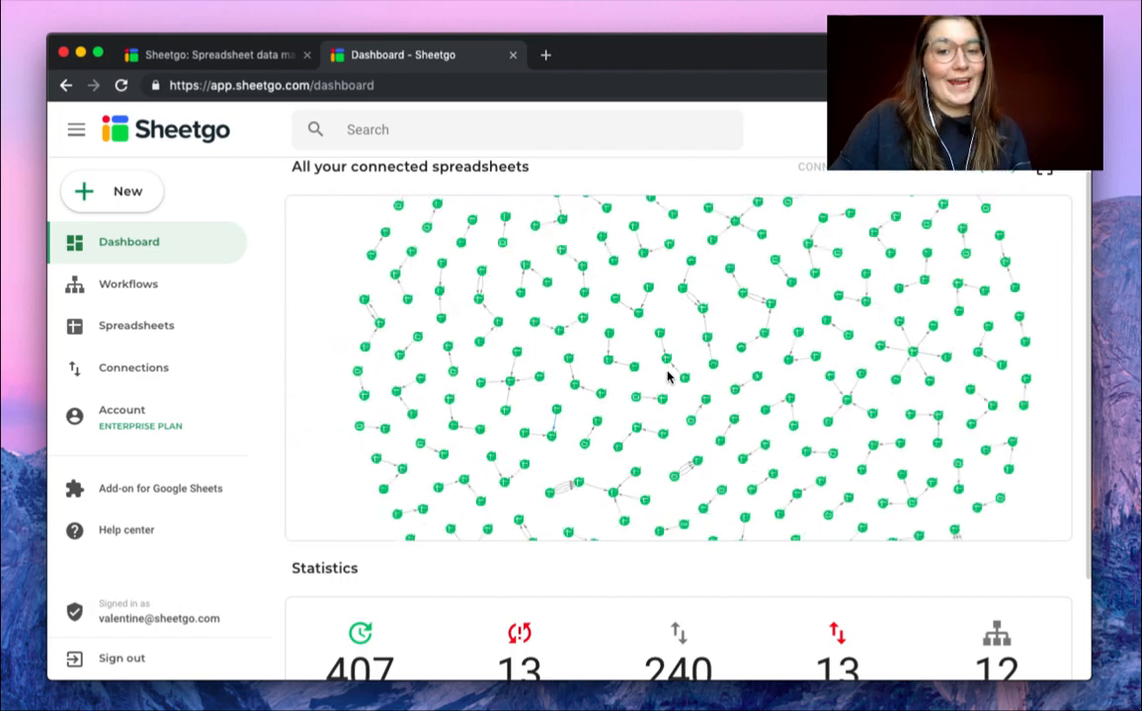
From the list of workflows, create a new blank workflow named "Sales"
click(139, 282)
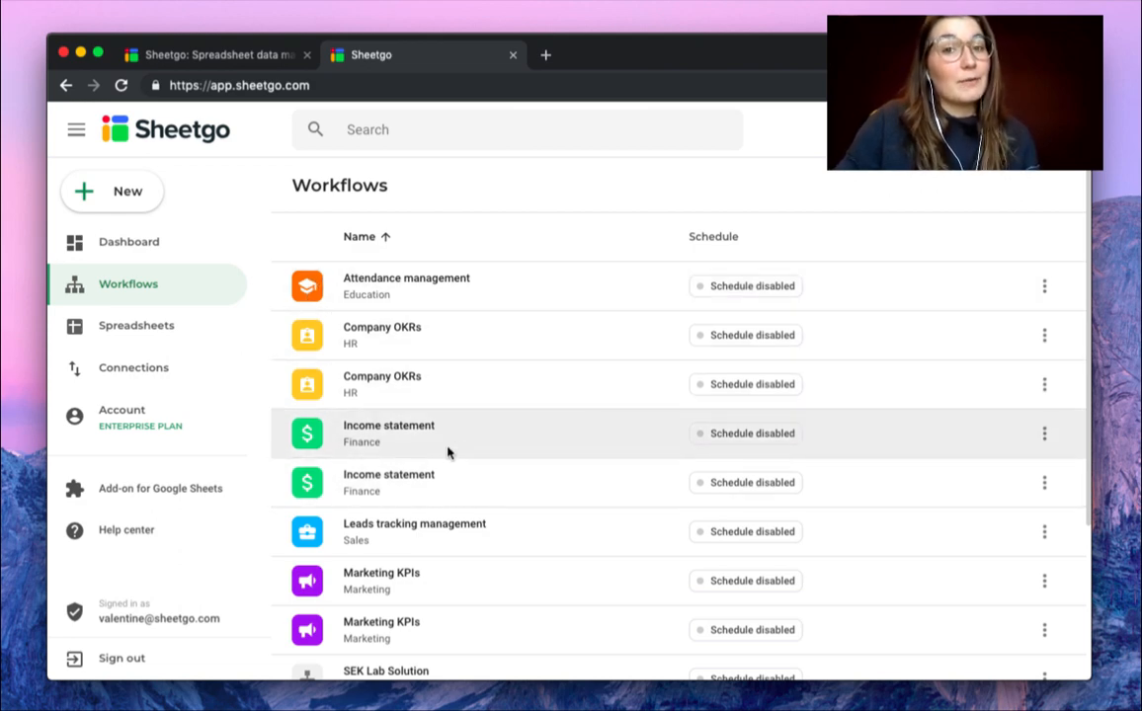
click(122, 194)
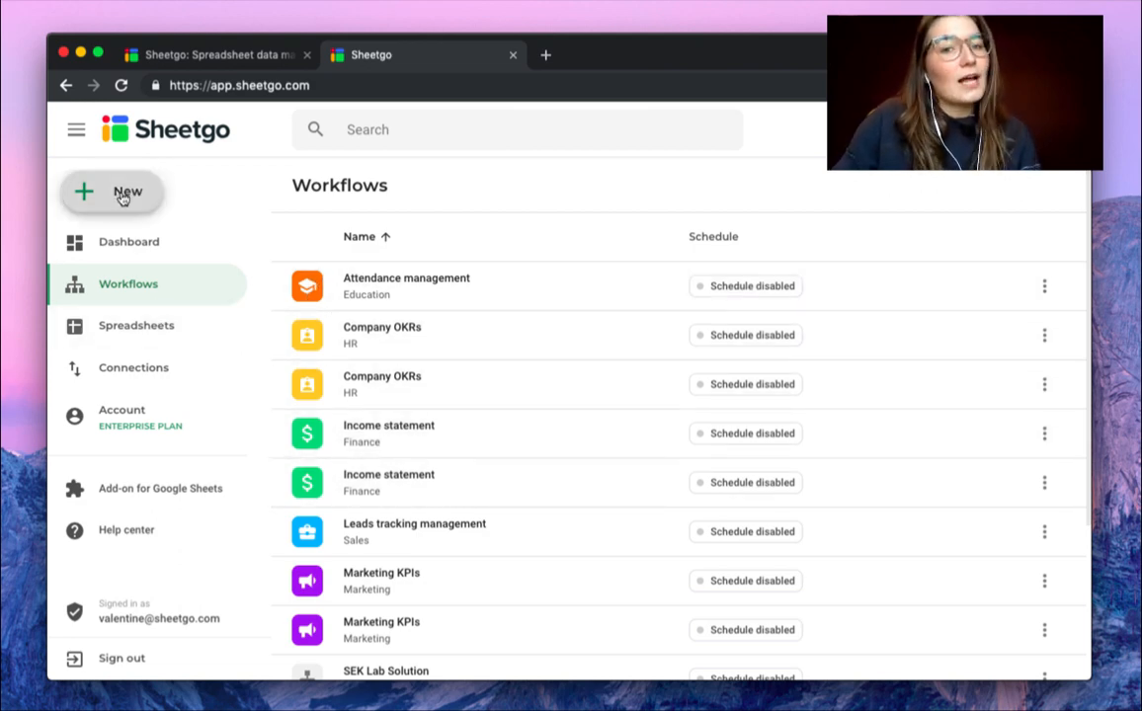
click(120, 205)
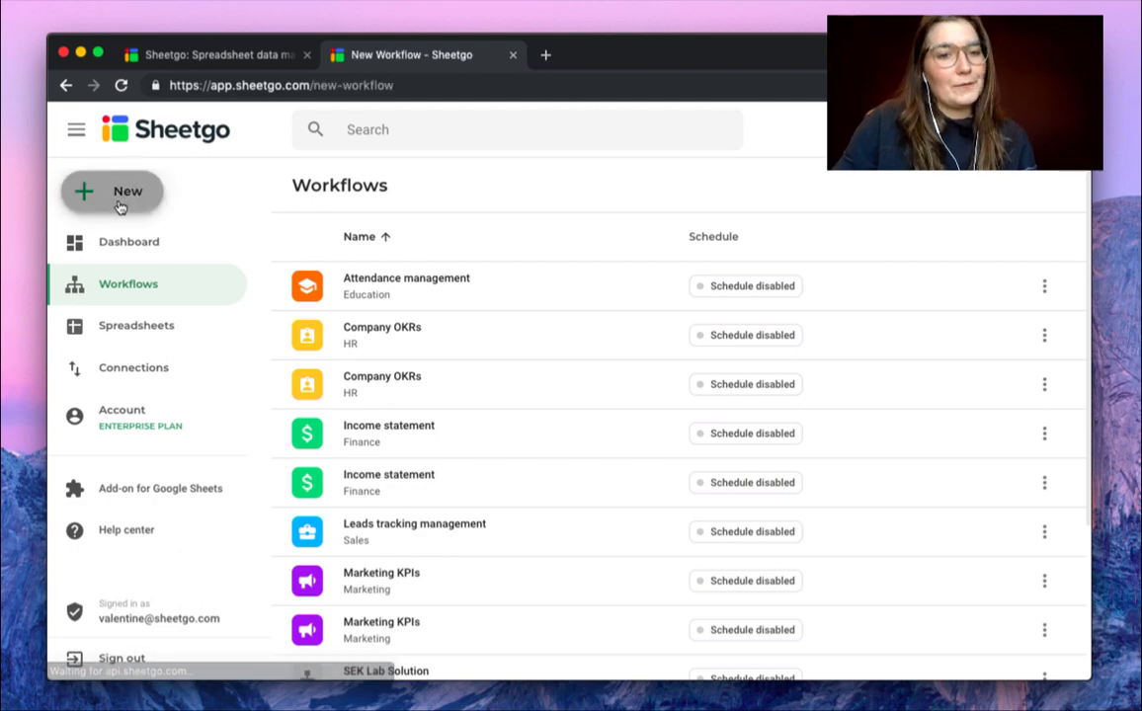
scroll(873, 442, down, 4)
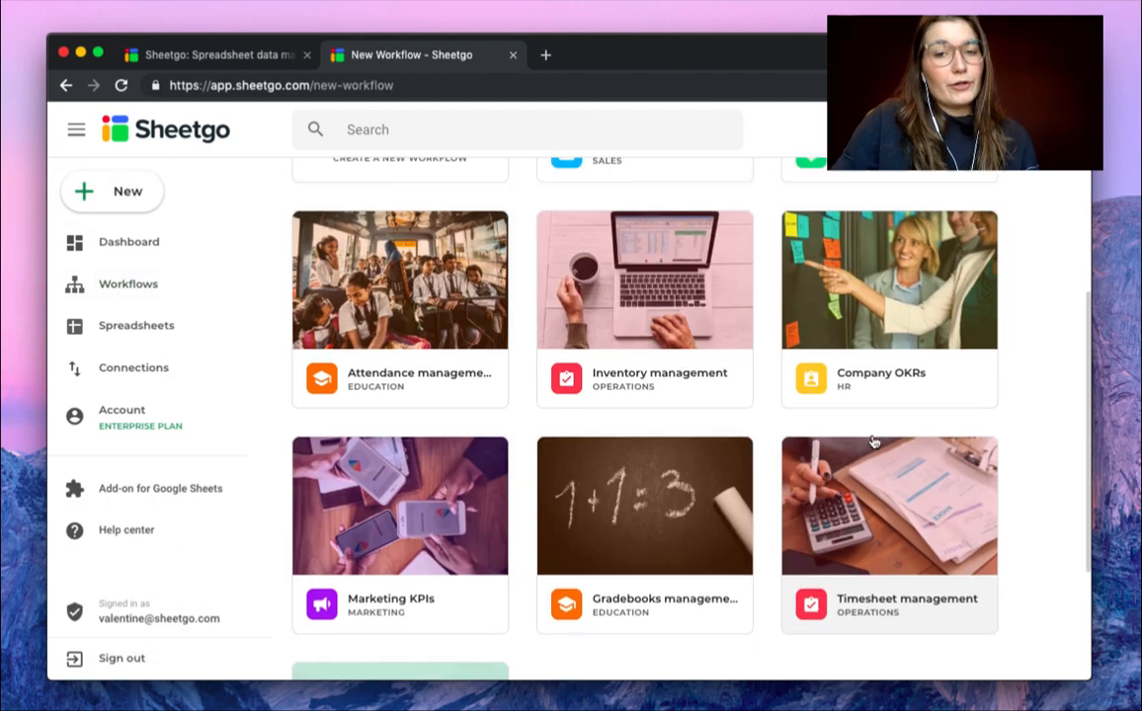
scroll(873, 441, up, 3)
scroll(873, 442, up, 1)
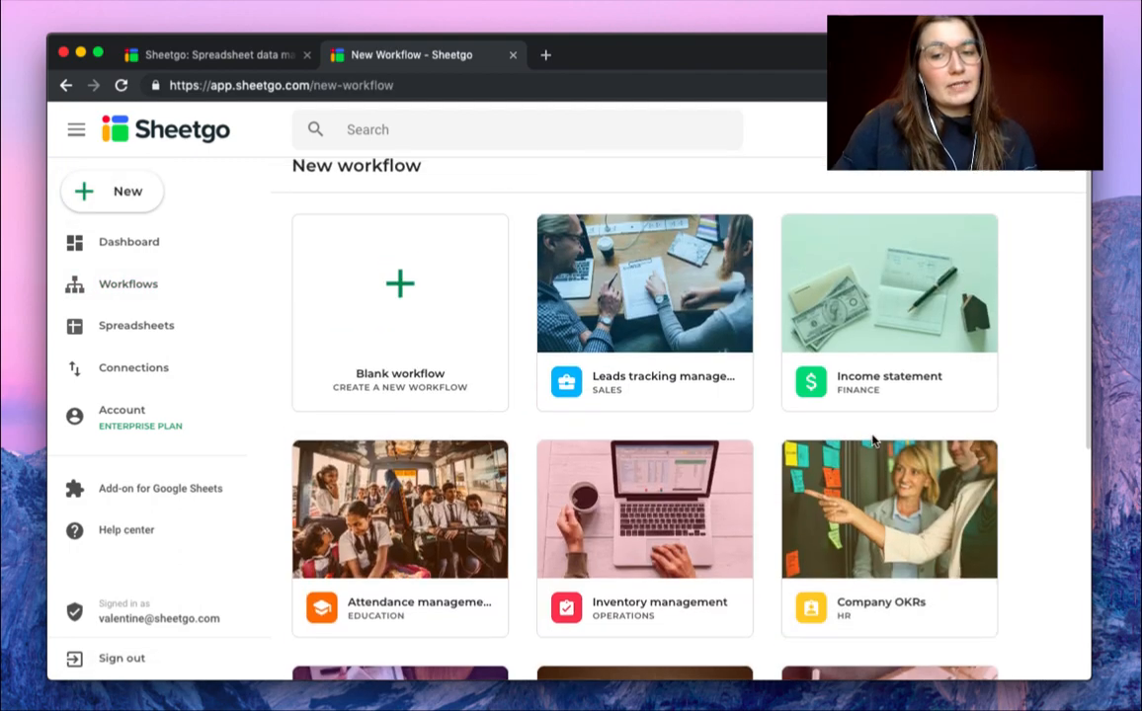
click(400, 301)
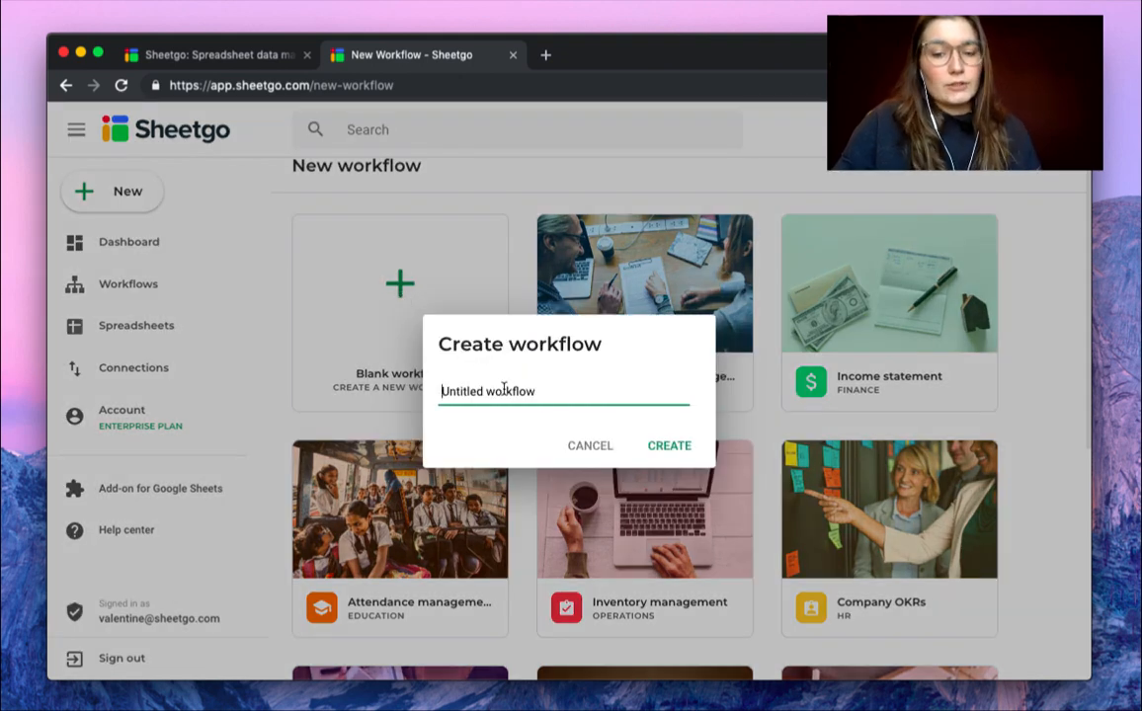
triple_click(487, 392)
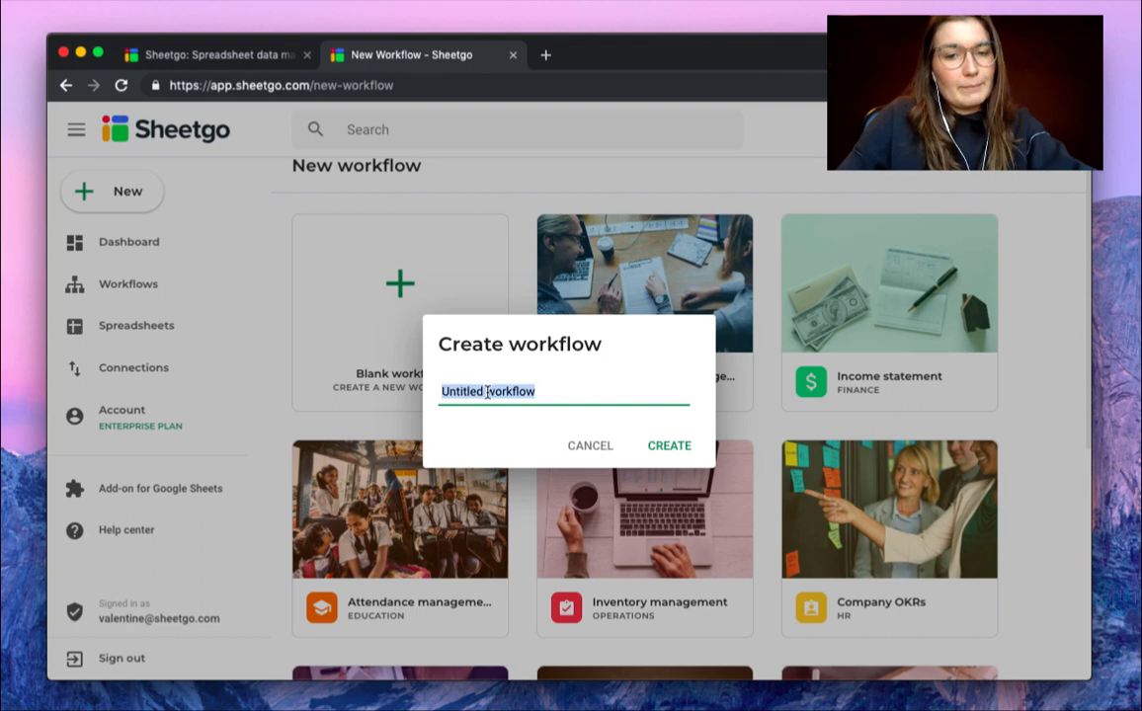
text(Sales)
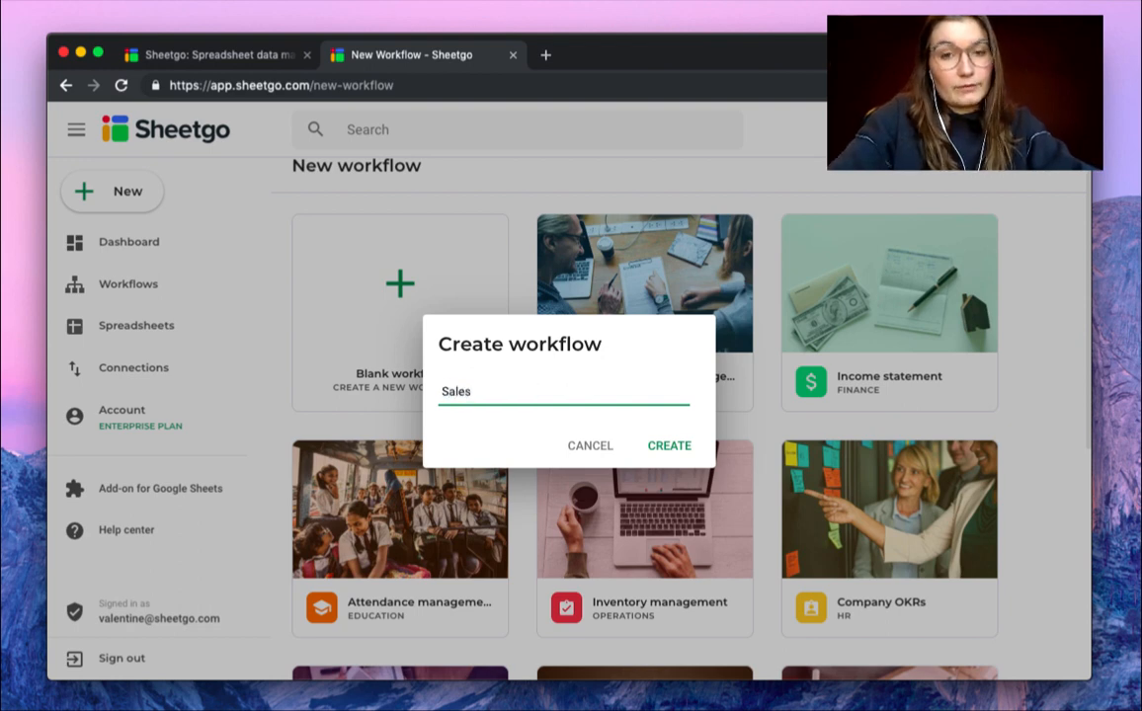
click(659, 449)
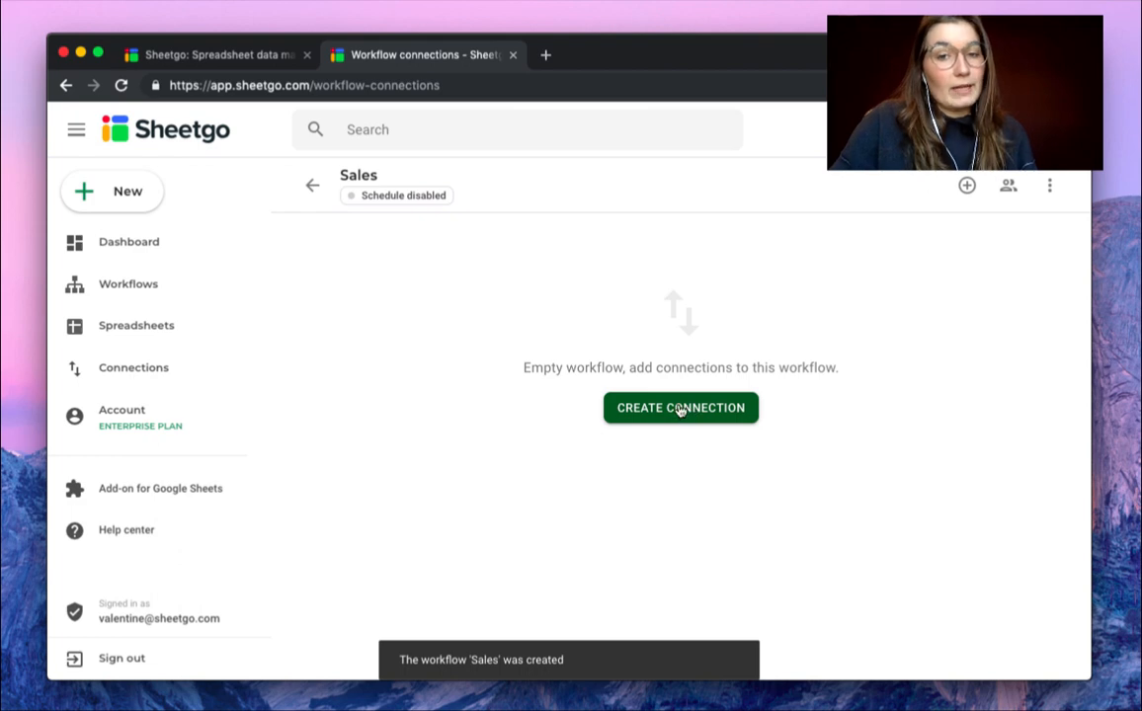
Start a connection in the Sales workflow with the whole Sales Leads folder as its data source
click(680, 409)
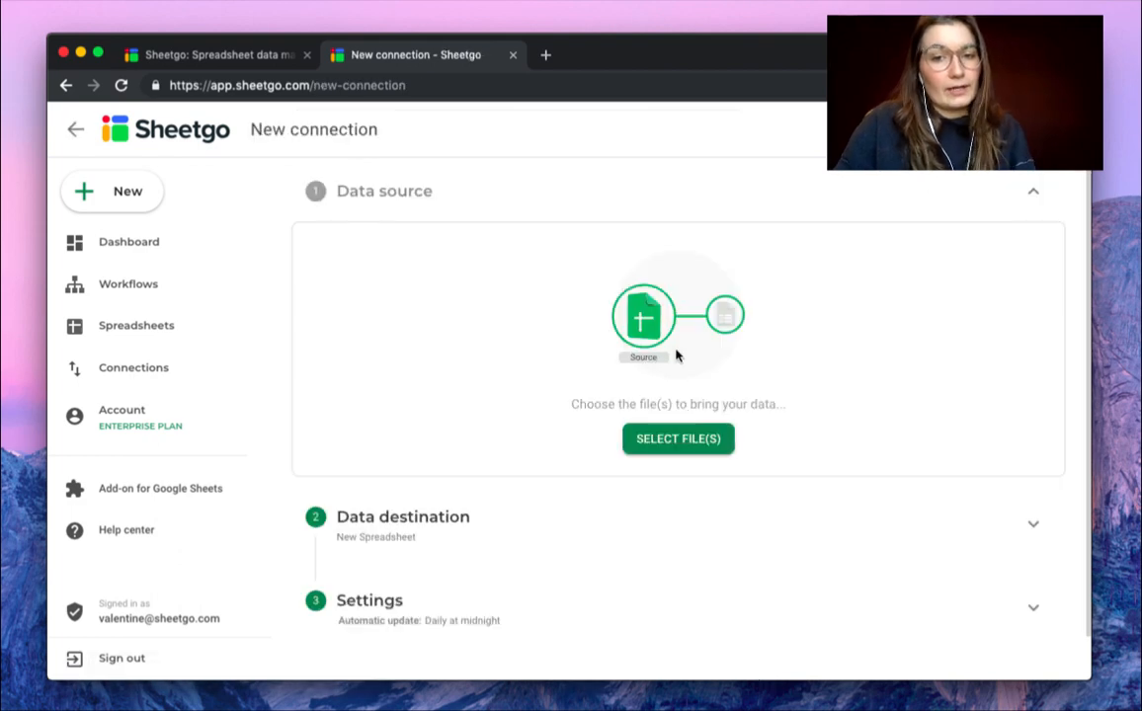
click(682, 442)
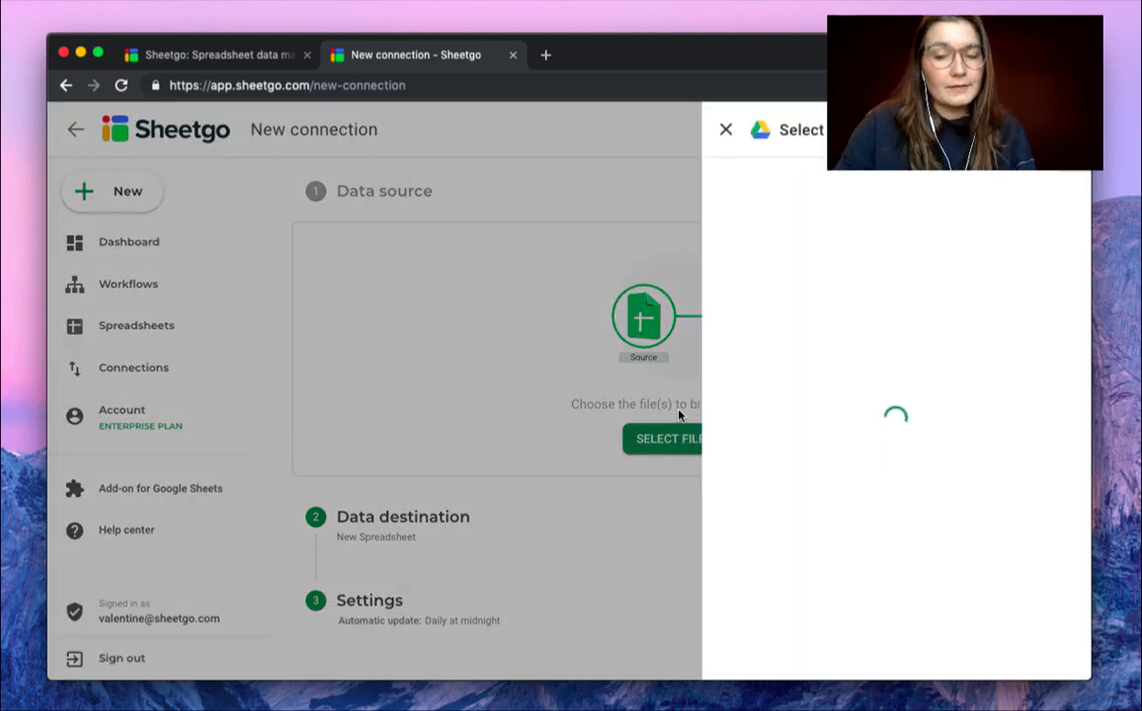
double_click(900, 247)
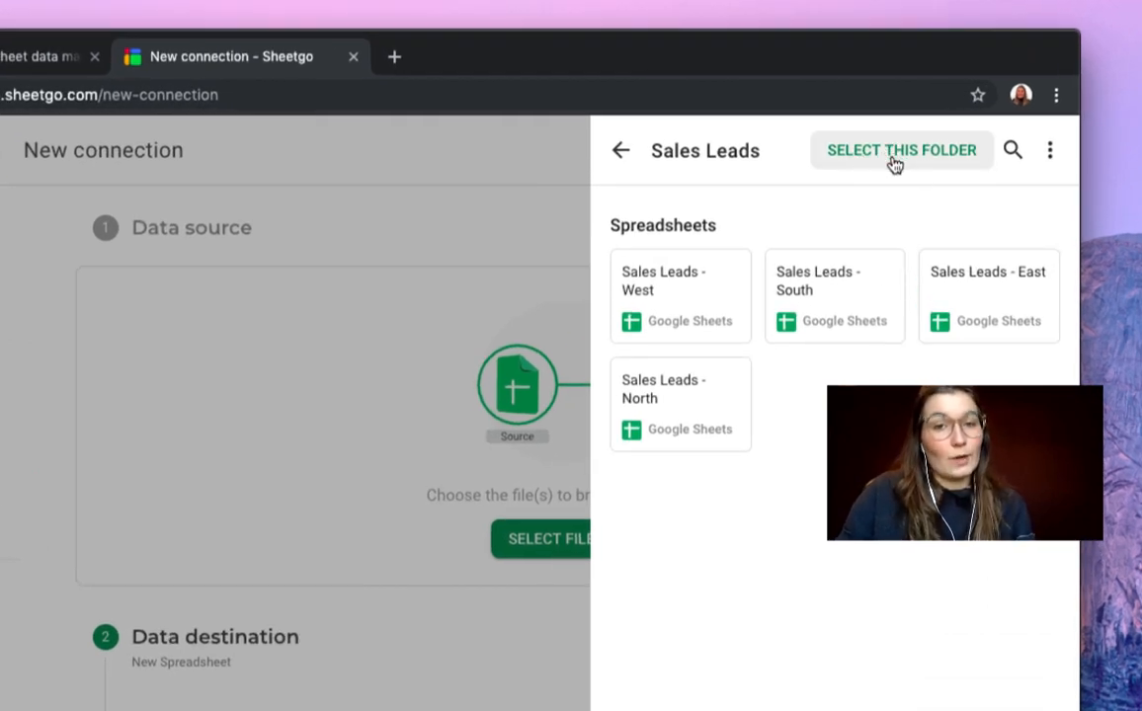
click(894, 163)
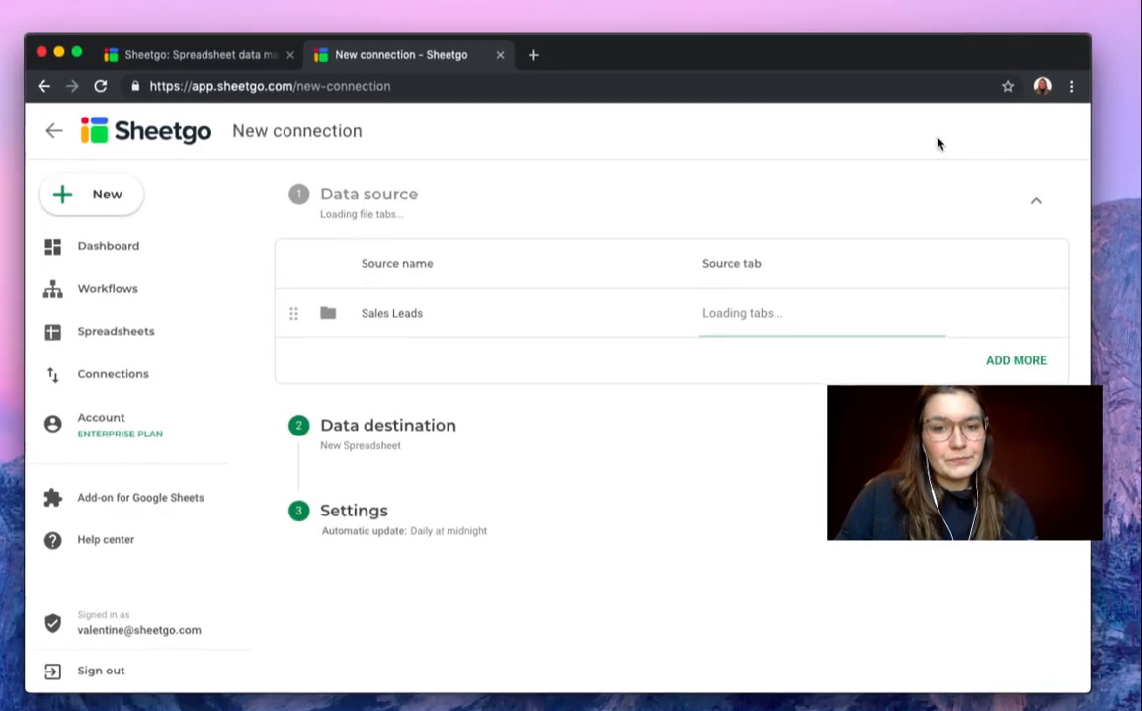
Review the connection's New Spreadsheet destination and its basic and advanced settings, and save the connection with the defaults
click(640, 449)
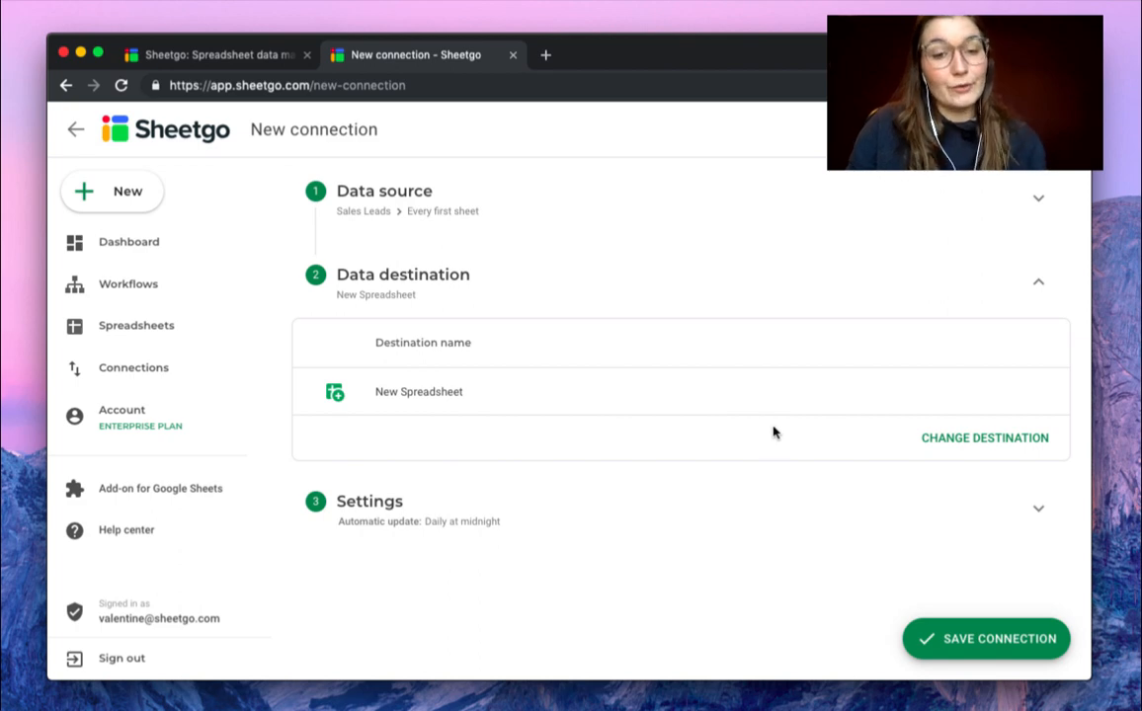
click(519, 512)
scroll(584, 492, down, 2)
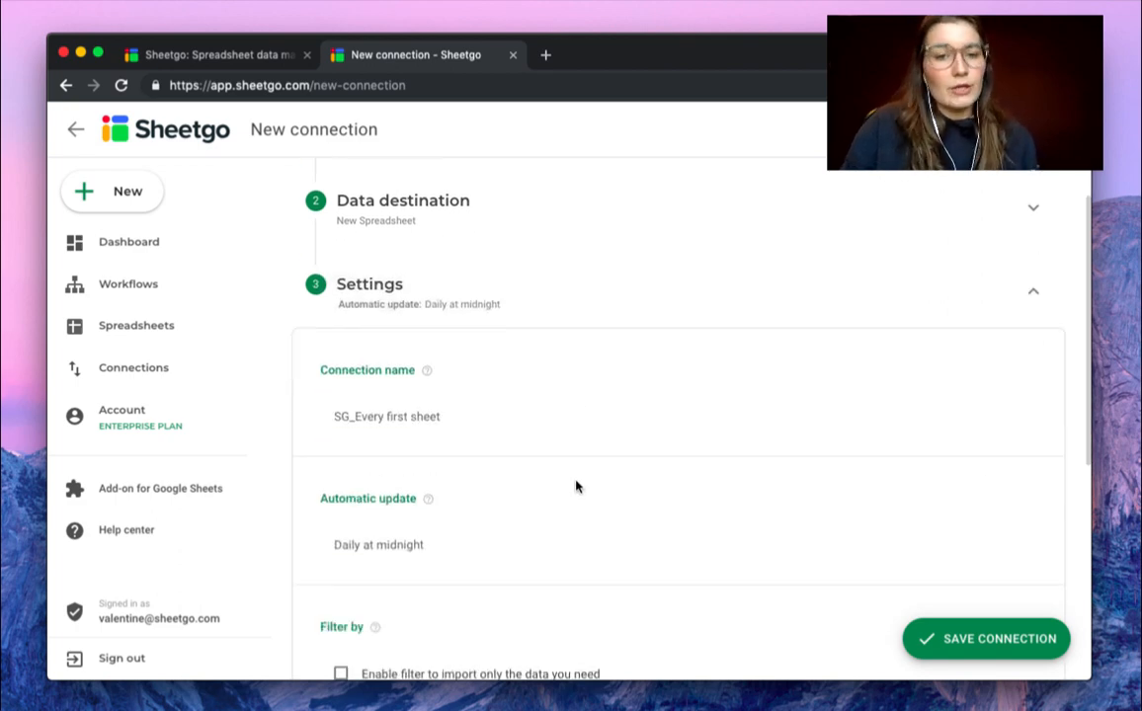
scroll(514, 450, down, 2)
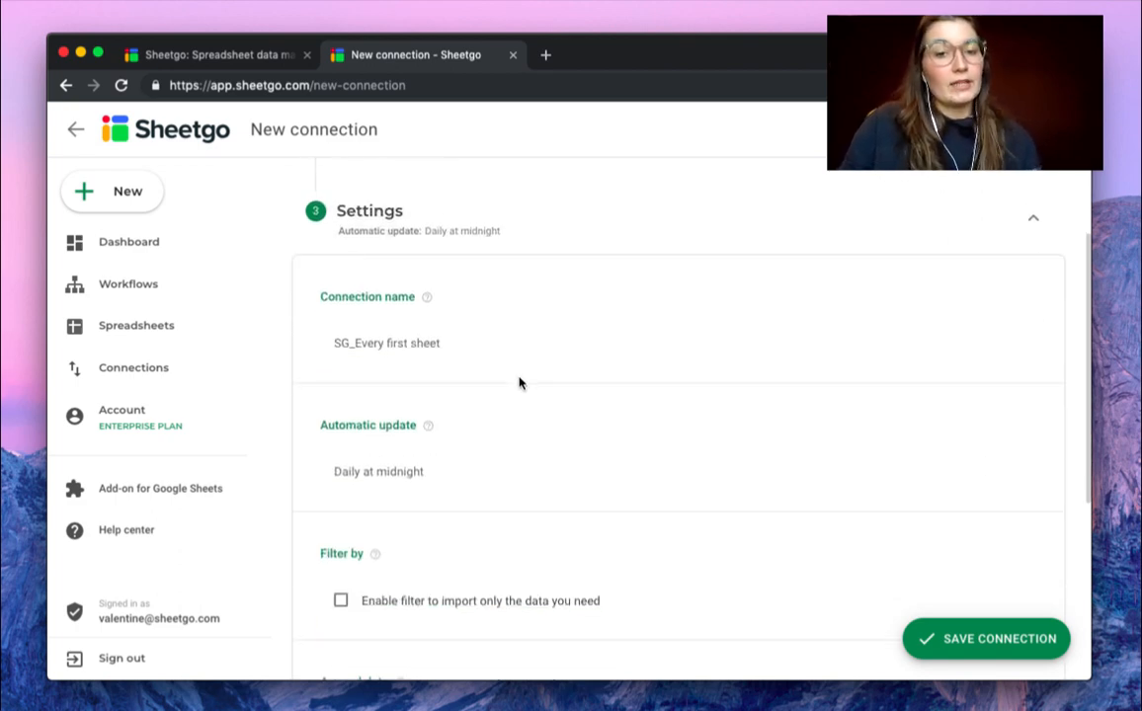
scroll(532, 430, down, 2)
scroll(533, 444, down, 5)
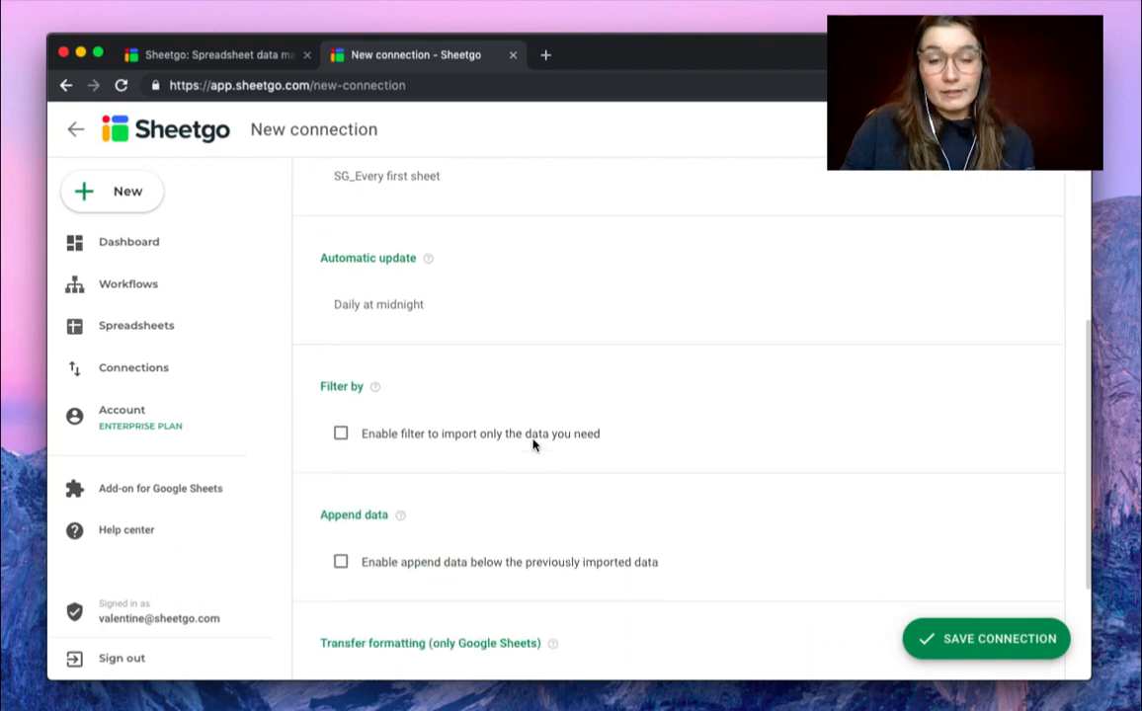
scroll(532, 445, down, 1)
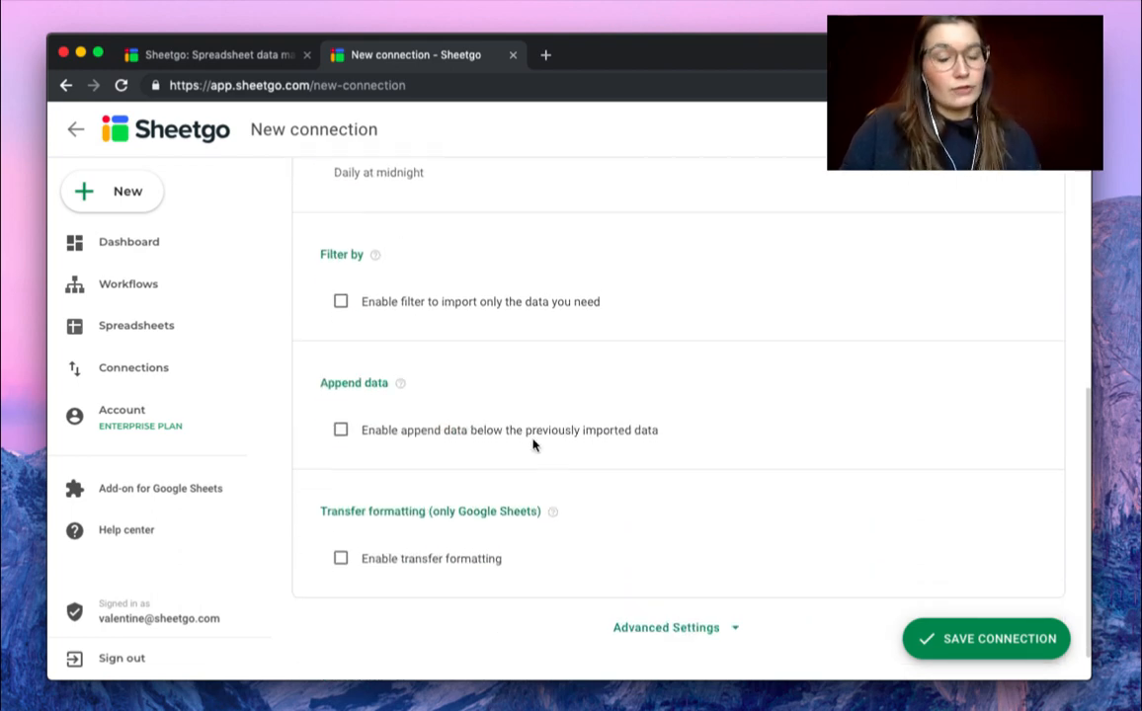
click(681, 629)
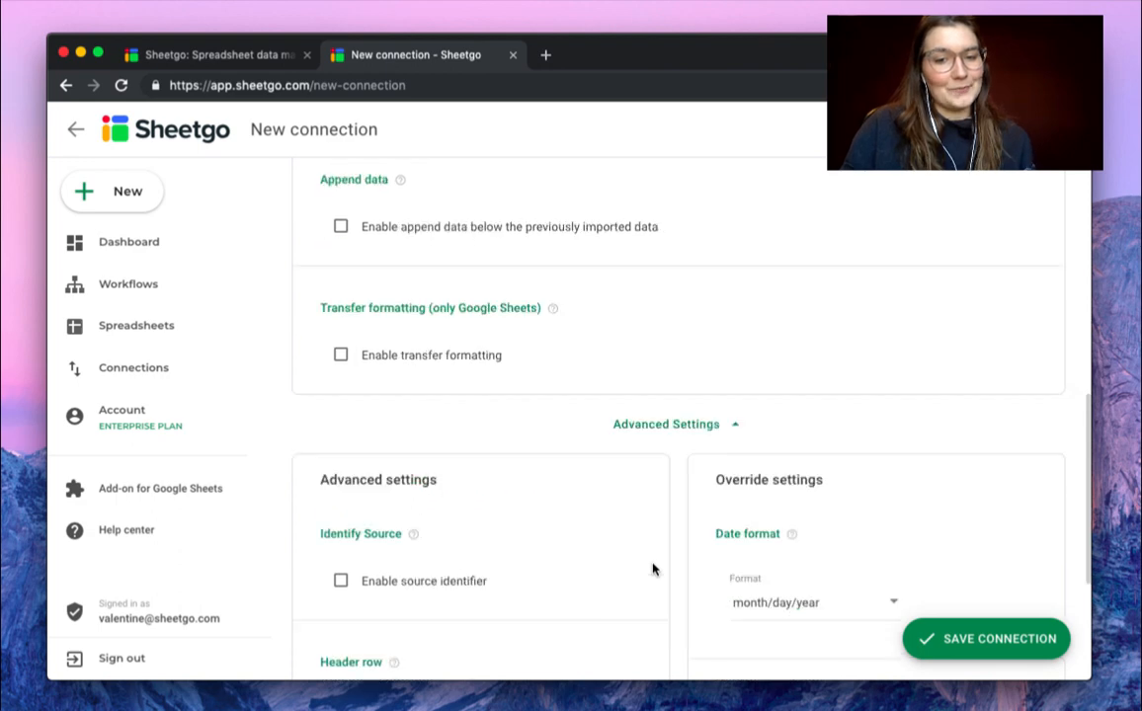
click(1006, 640)
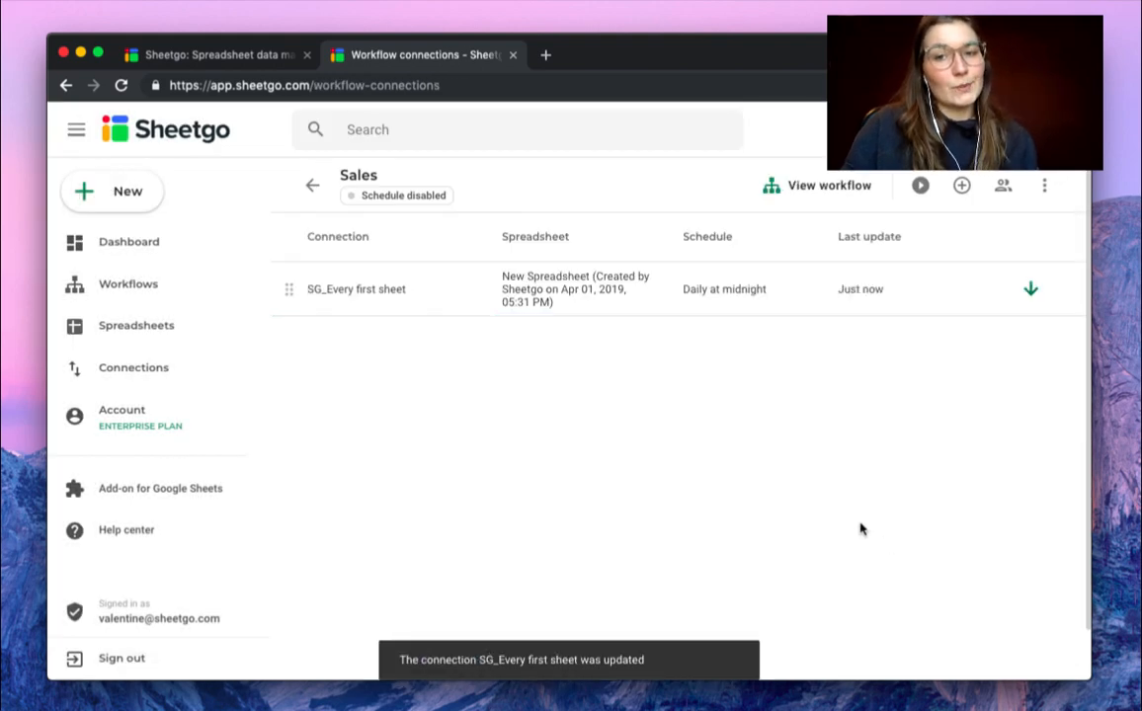
Show the Sales workflow as a network diagram and reposition its Sales Leads and New Spreadsheet nodes
click(824, 193)
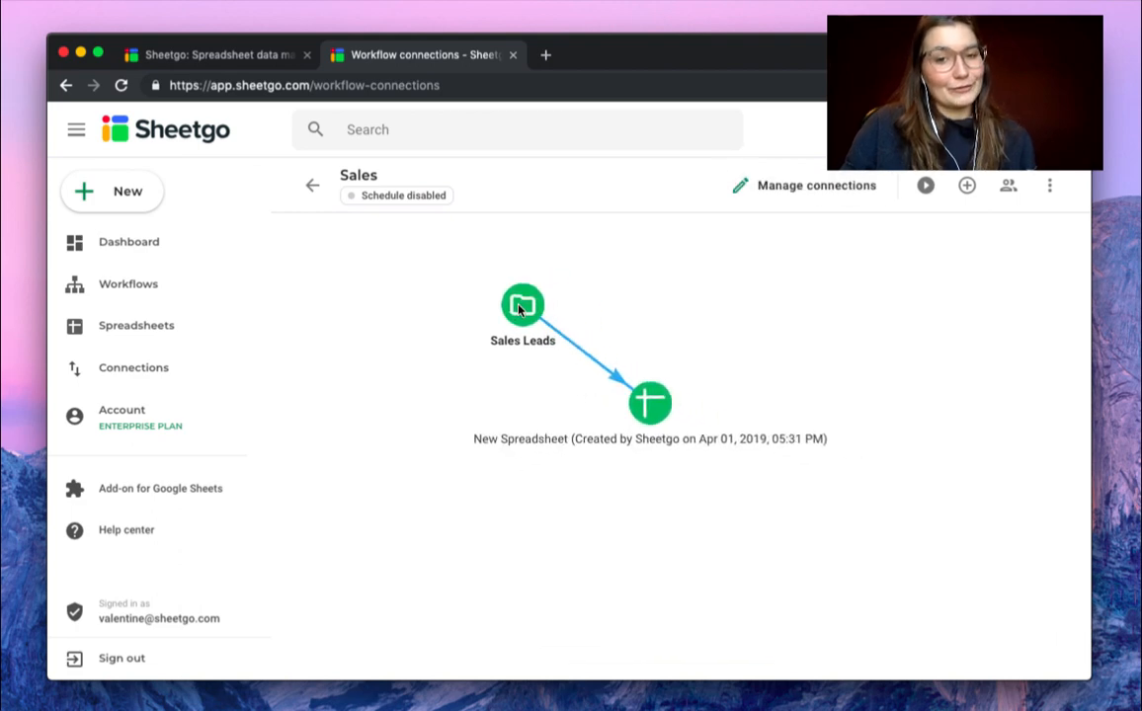
drag(521, 310, 647, 410)
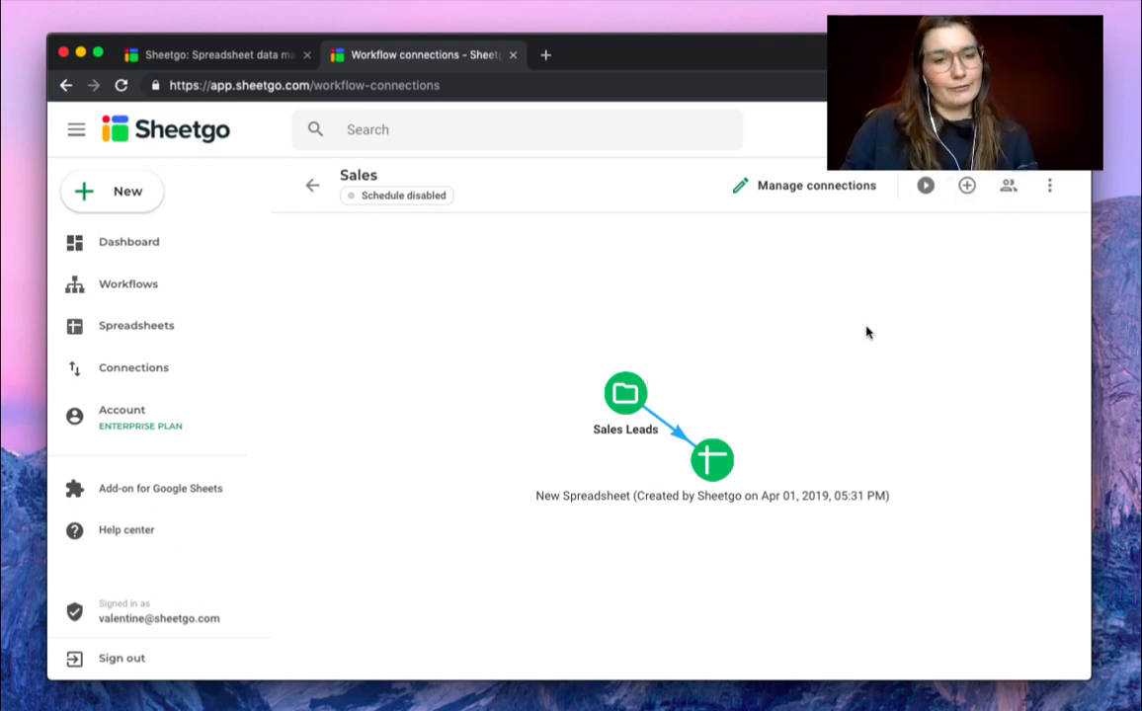
Start a new workflow, browse the template gallery, and open the Marketing KPIs template
click(111, 191)
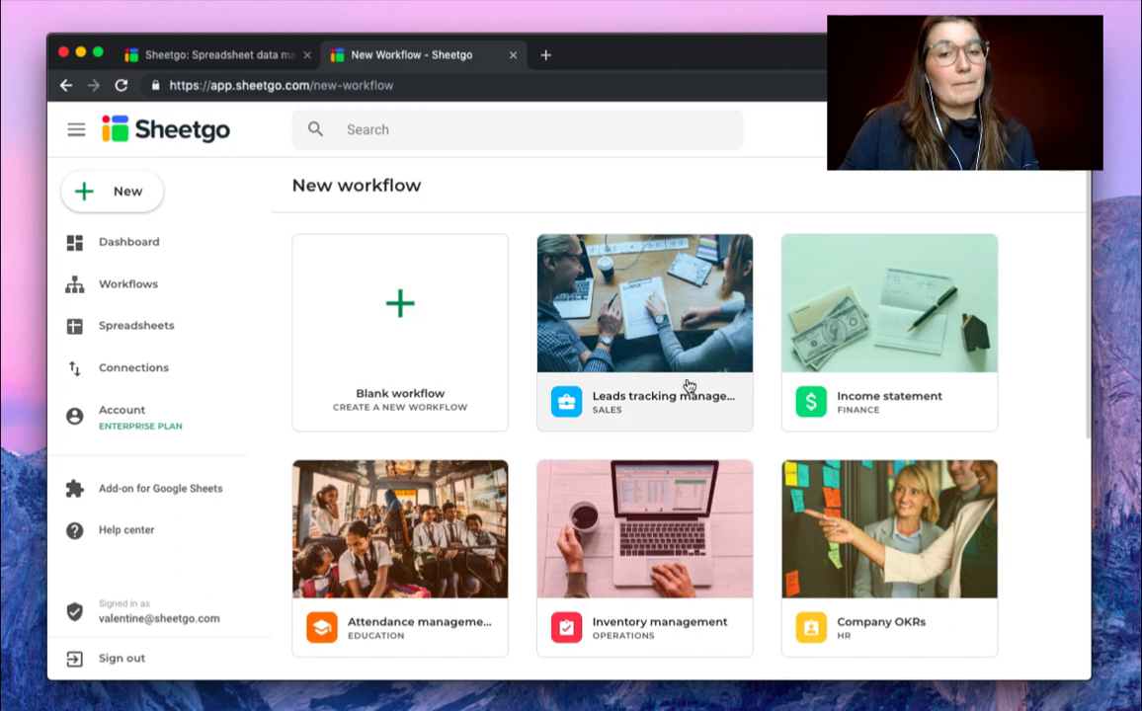
scroll(783, 453, down, 3)
scroll(783, 453, up, 3)
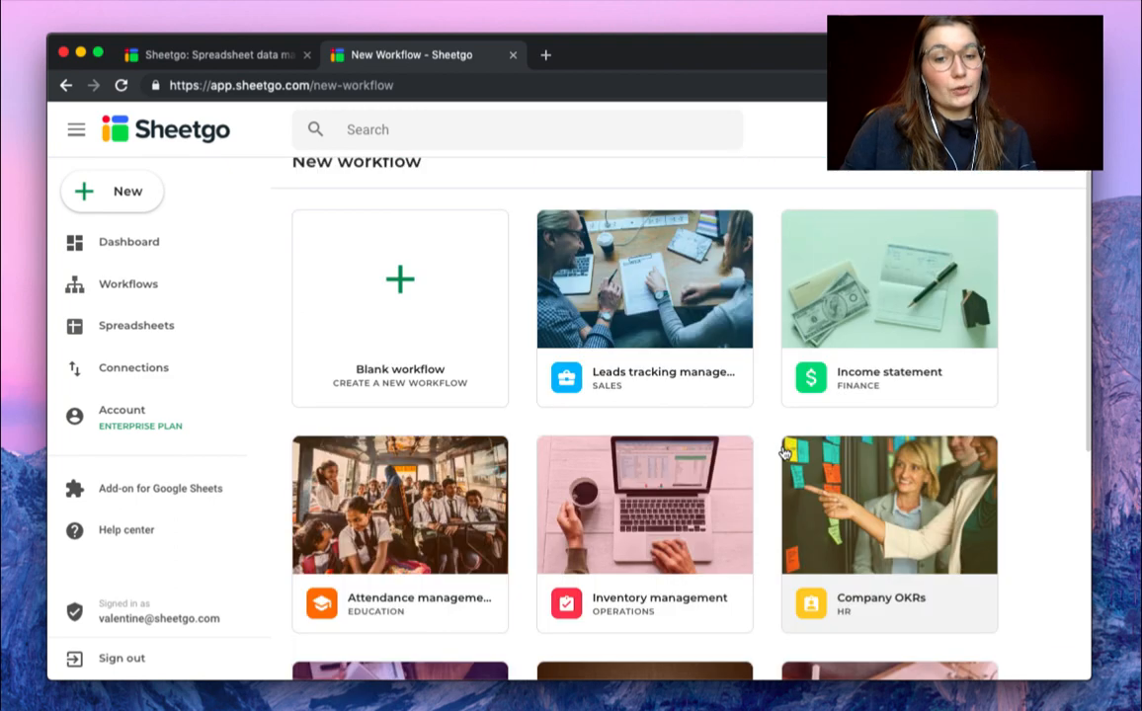
scroll(783, 454, down, 2)
scroll(783, 453, down, 5)
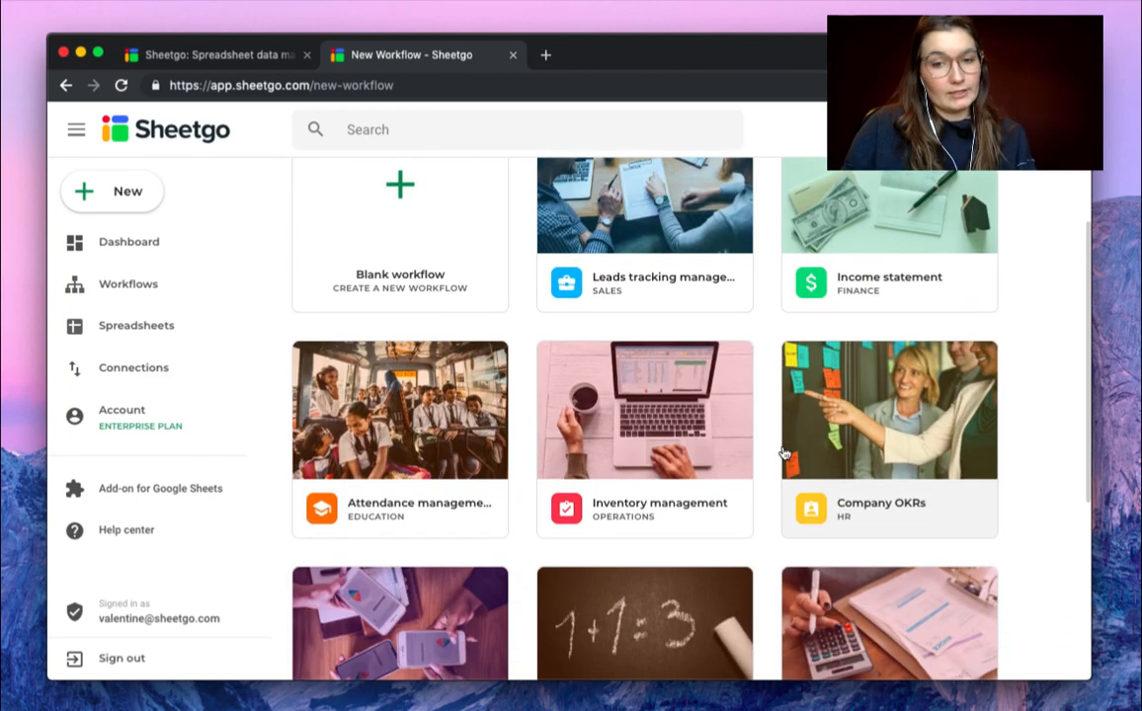
scroll(783, 454, up, 2)
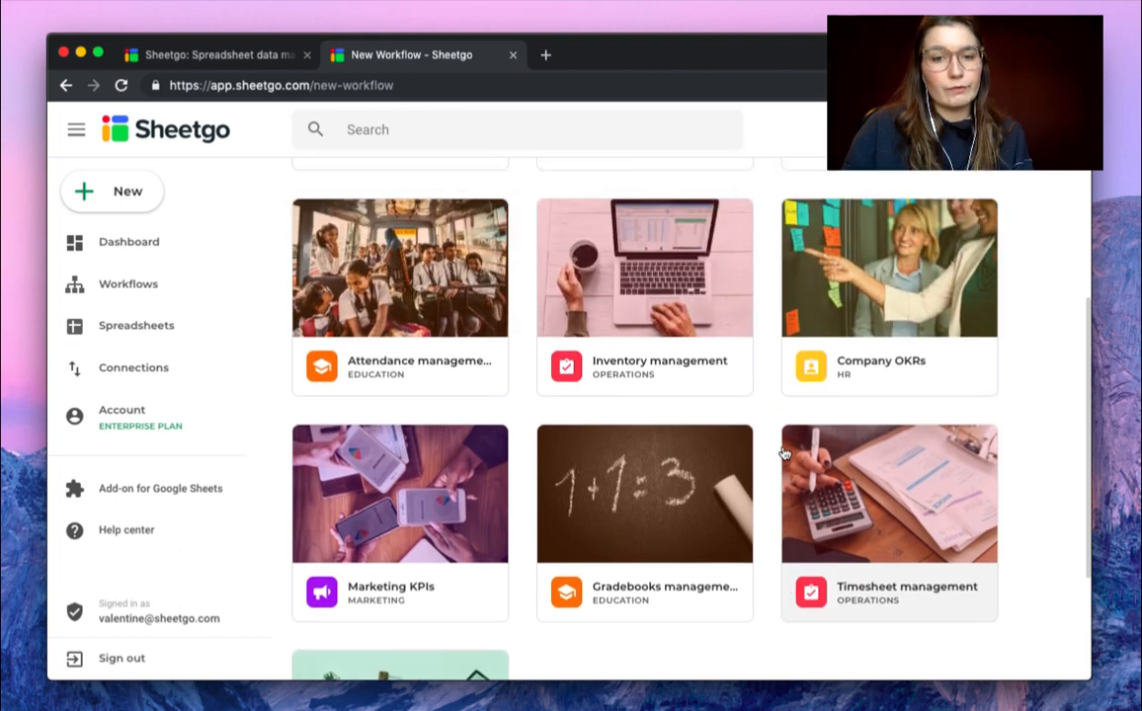
click(383, 591)
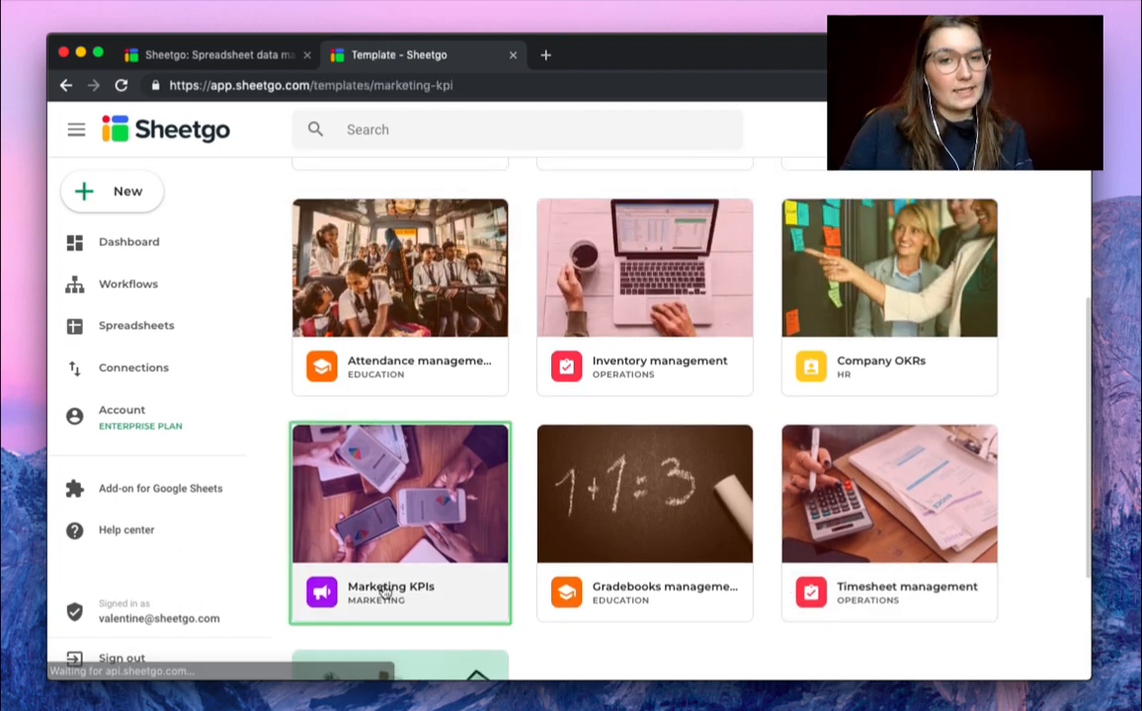
Review the Marketing KPIs template's description and its preview slides as far as the automated dashboard
scroll(645, 501, down, 2)
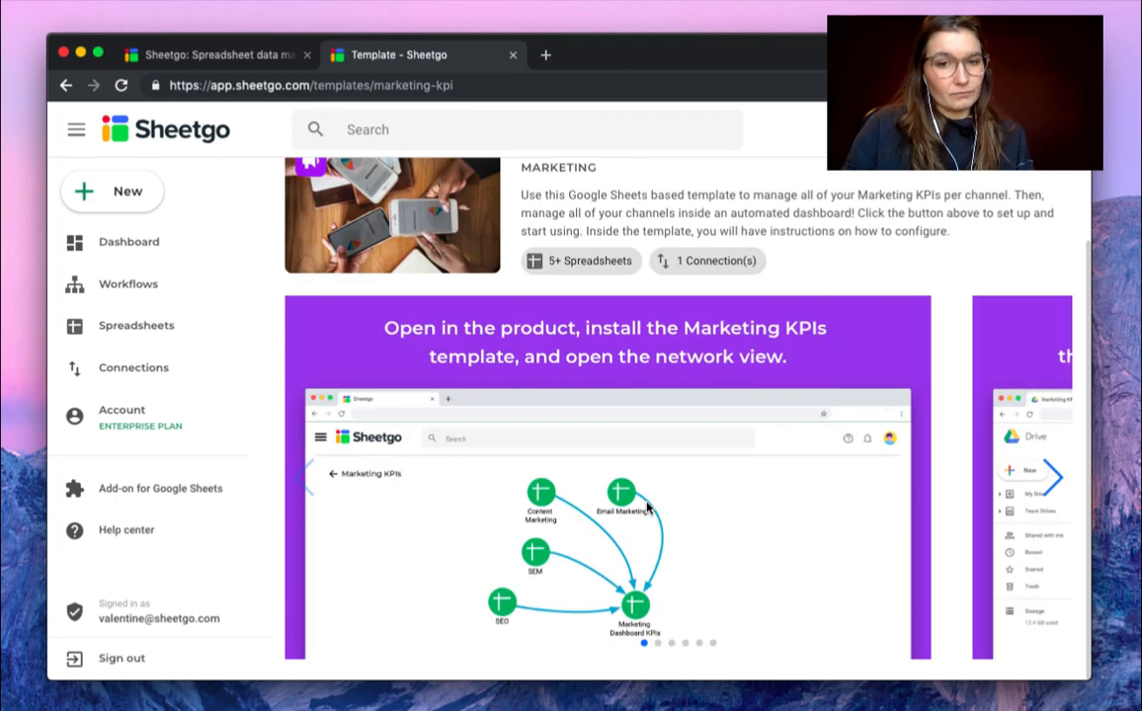
scroll(647, 507, up, 2)
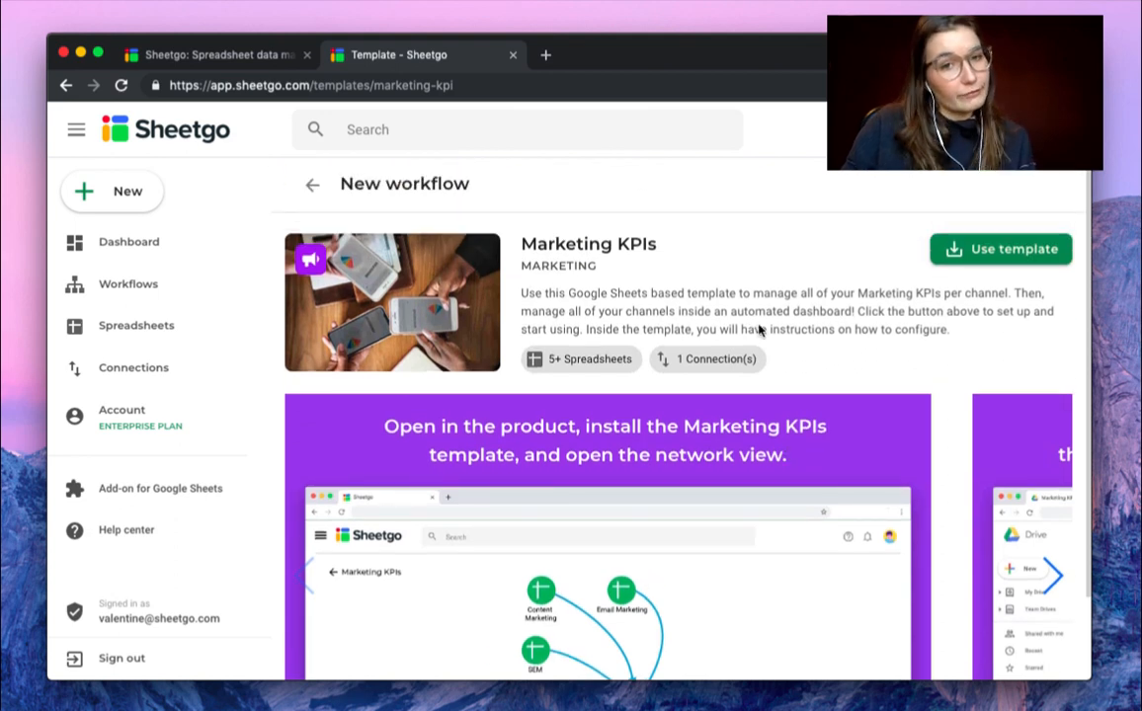
scroll(817, 374, down, 2)
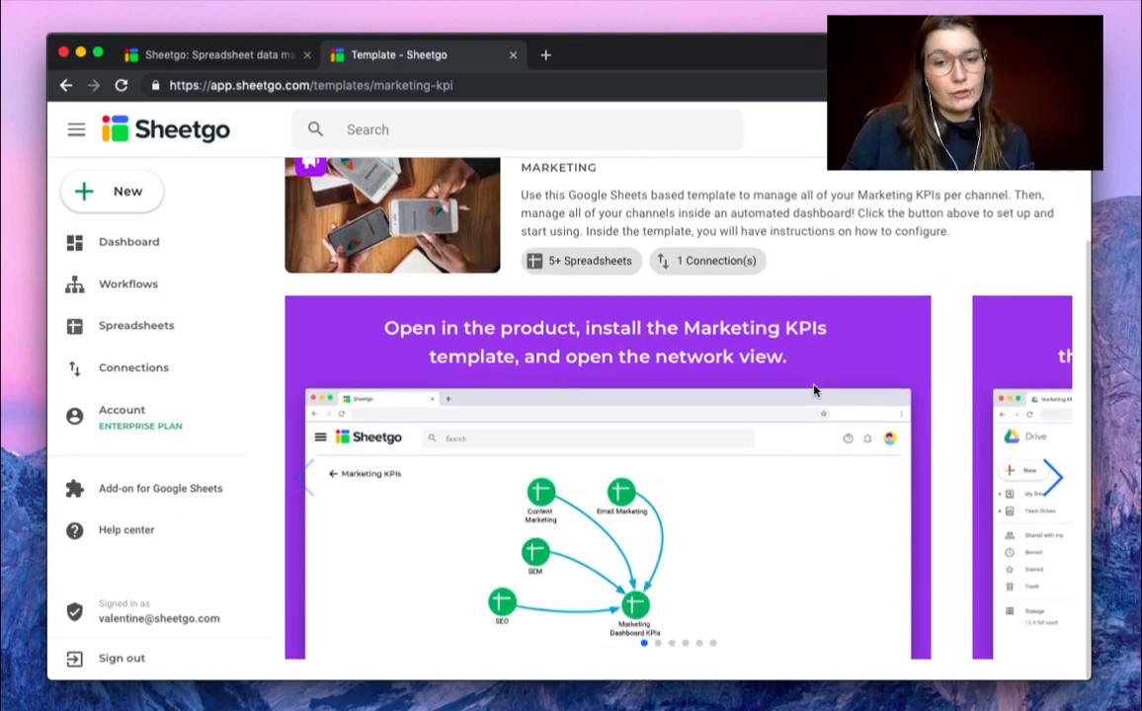
click(1050, 475)
click(1050, 475)
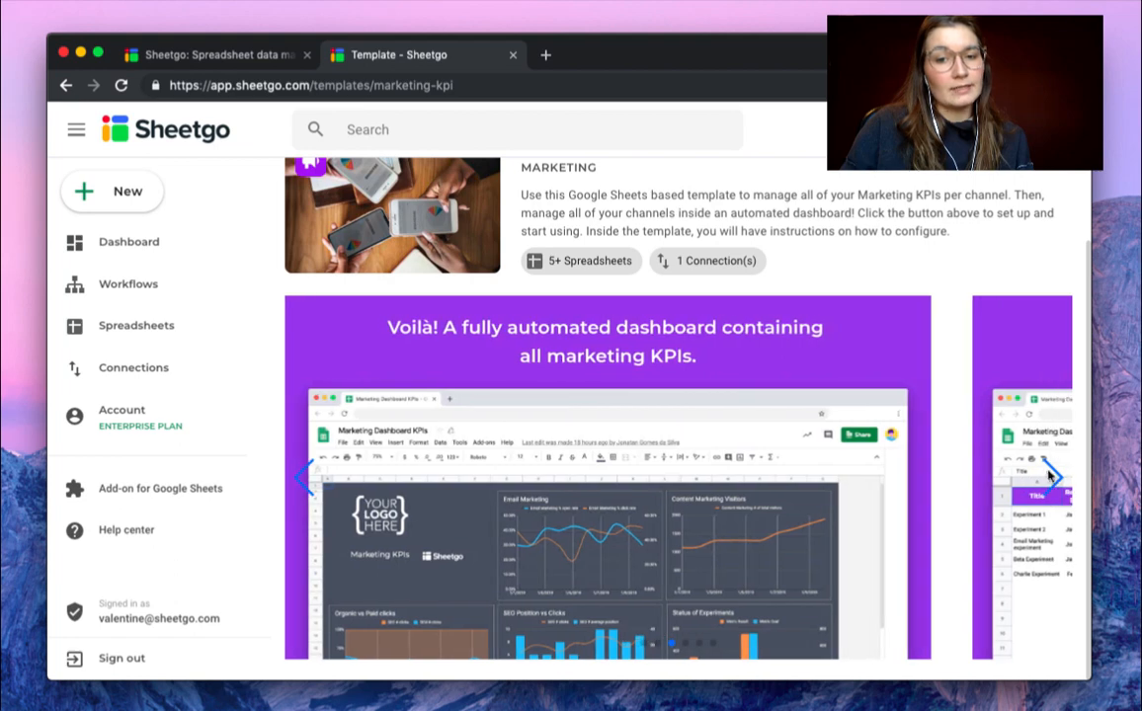
scroll(587, 481, up, 2)
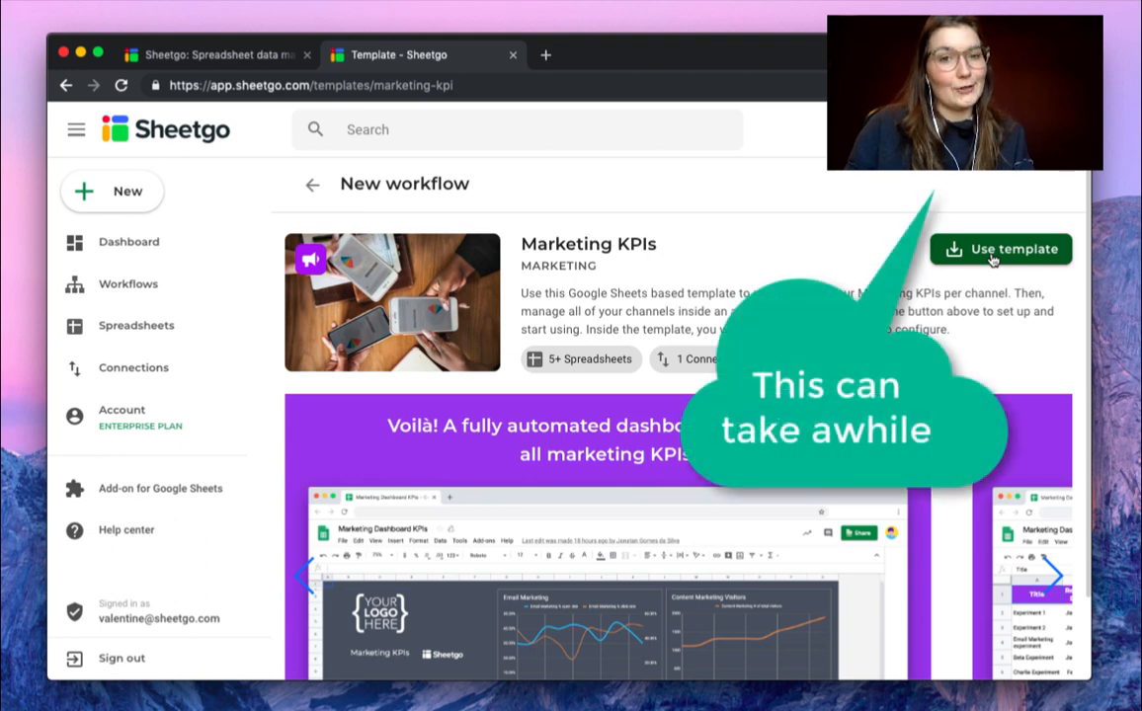
Install the Marketing KPIs template and examine the charts on the Dashboard sheet of its Marketing Dashboard KPIs spreadsheet
click(995, 254)
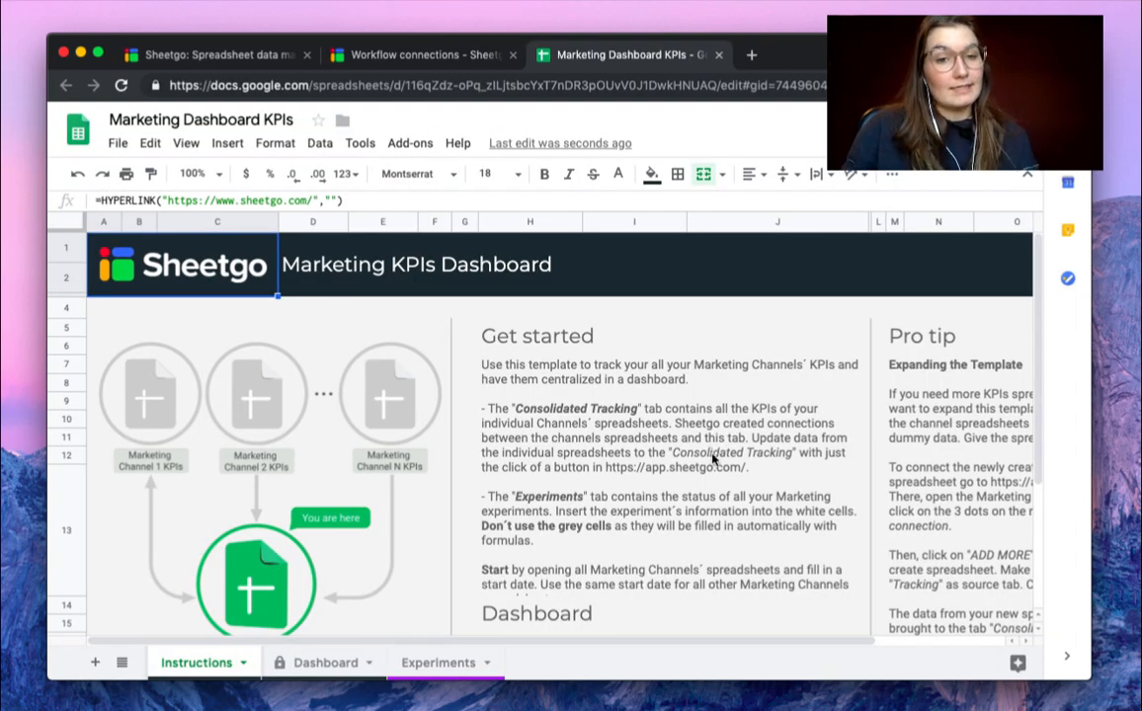
click(319, 665)
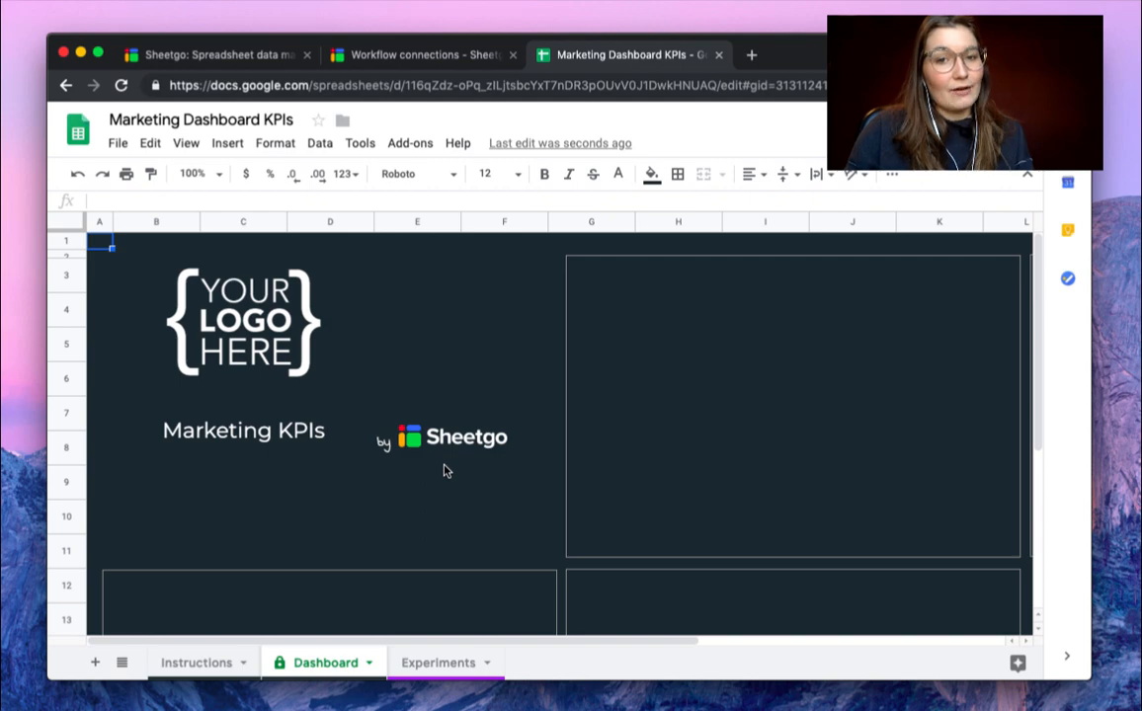
scroll(444, 472, down, 5)
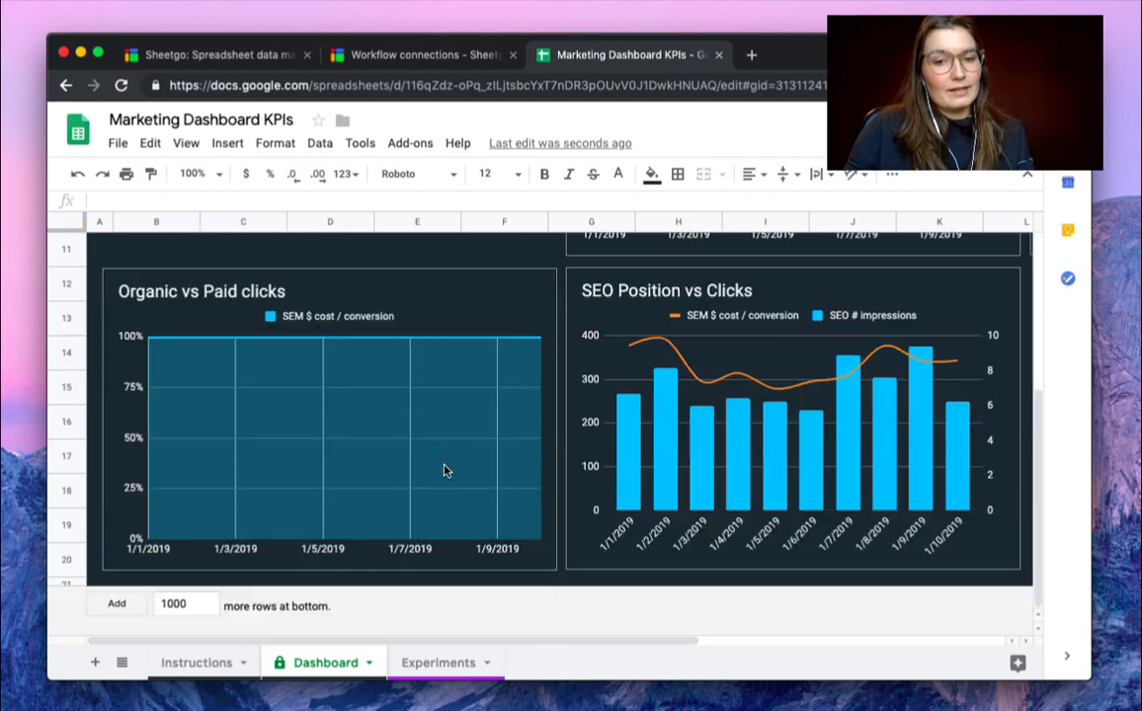